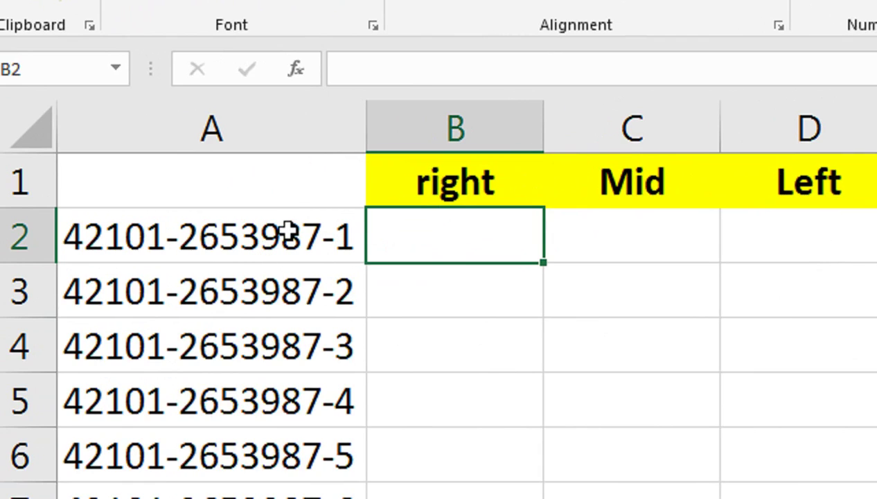
Step: Enter =RIGHT(A2,1) in B2 and fill it down to B8, showing the final digits 1–6
type("=rig")
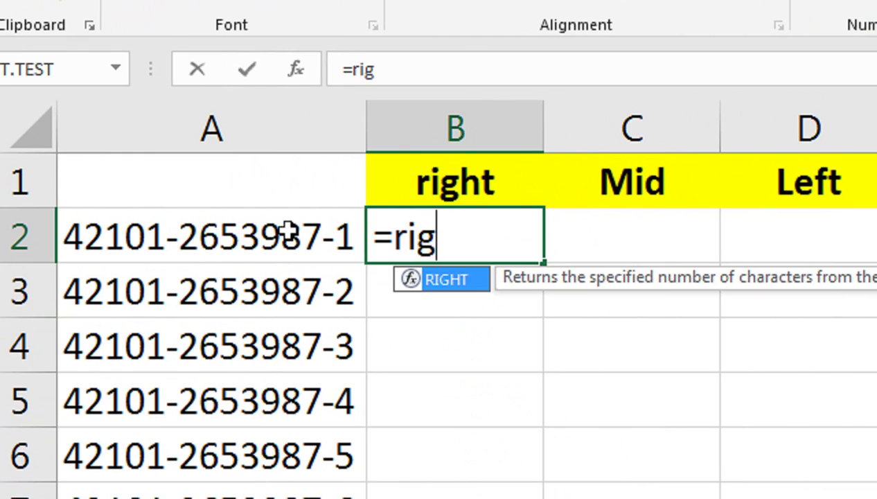
key("Tab")
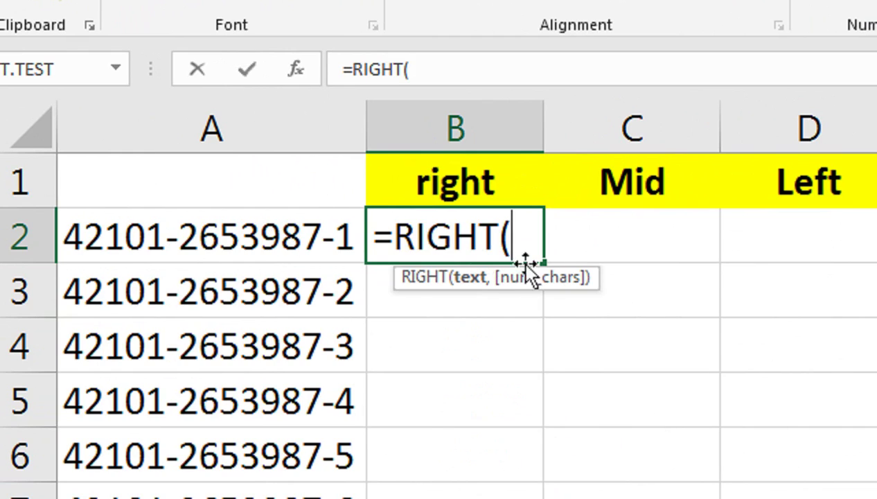
left_click(244, 231)
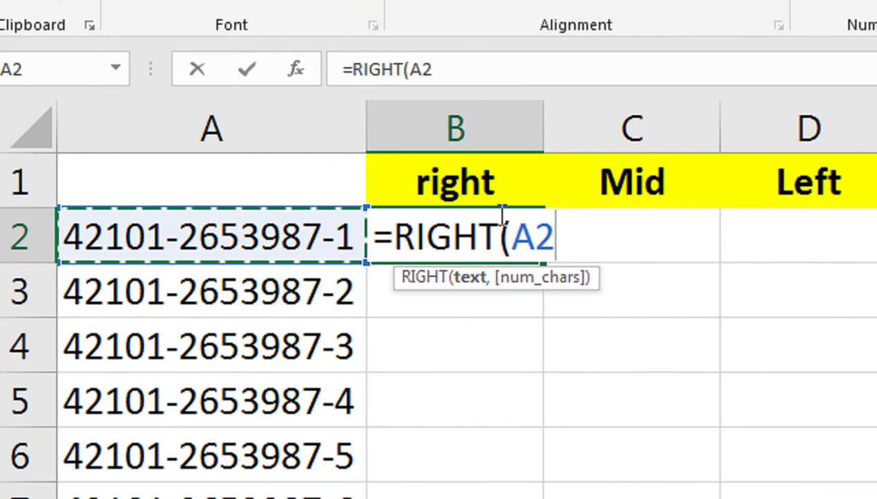
type(",")
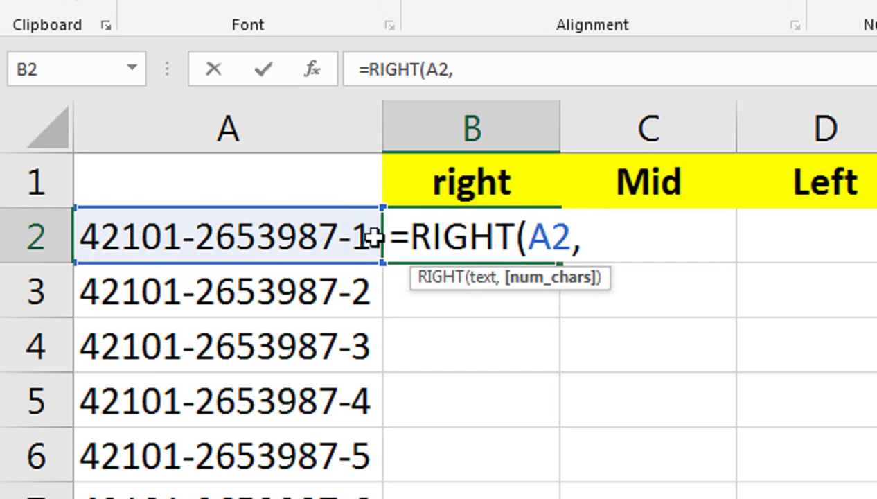
type("1")
key("Return")
left_click(409, 237)
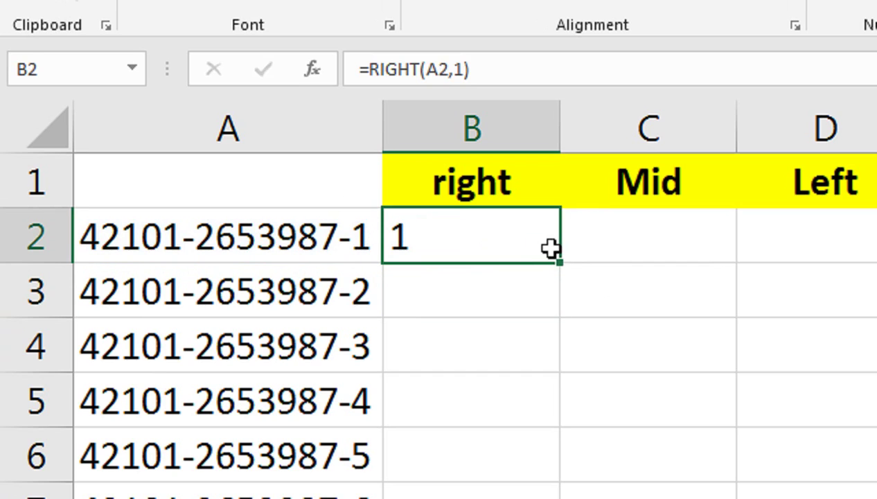
left_click_drag(559, 262, 533, 498)
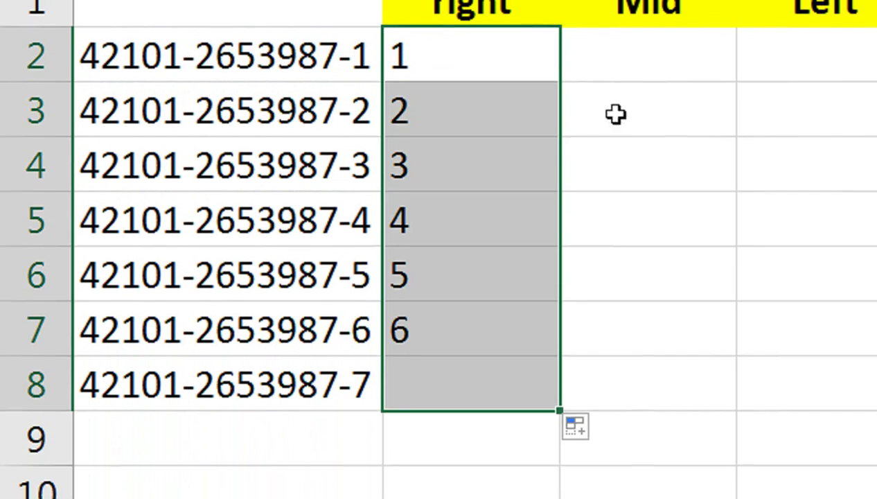
left_click(633, 241)
Step: Enter =MID(A2,7,7) in C2 to extract the middle digits 2653987
double_click(633, 123)
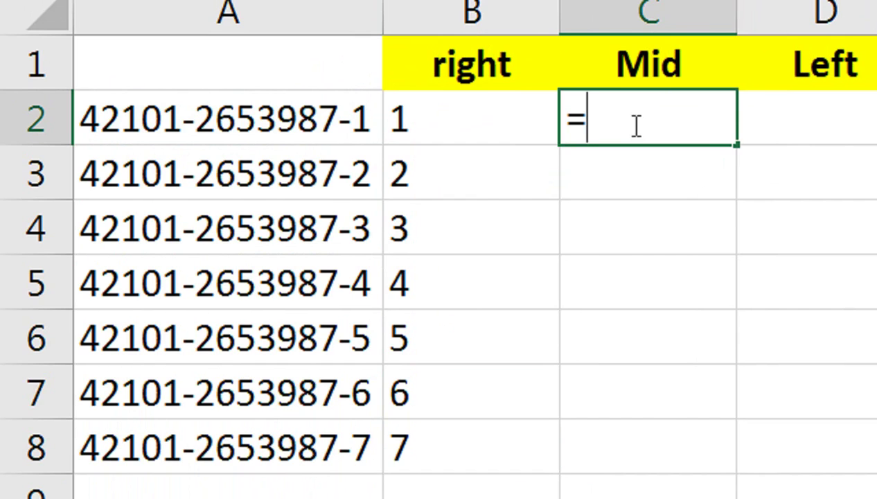
type("mid")
key("Tab")
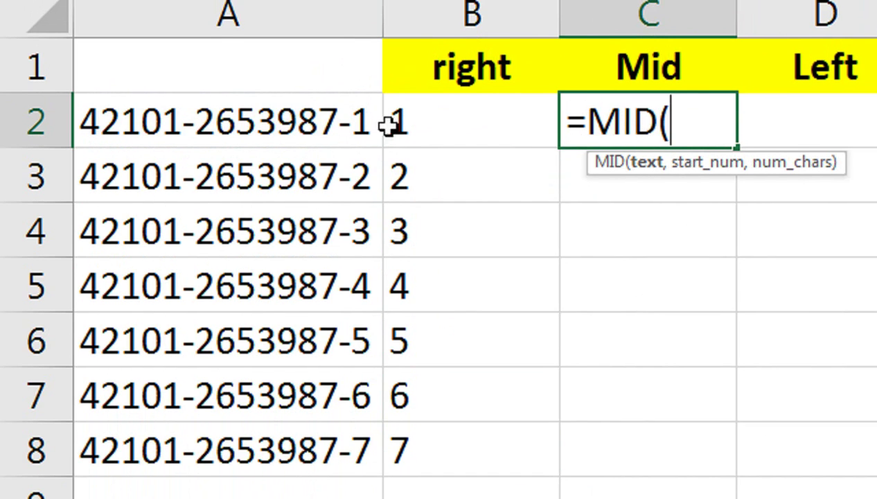
left_click(353, 114)
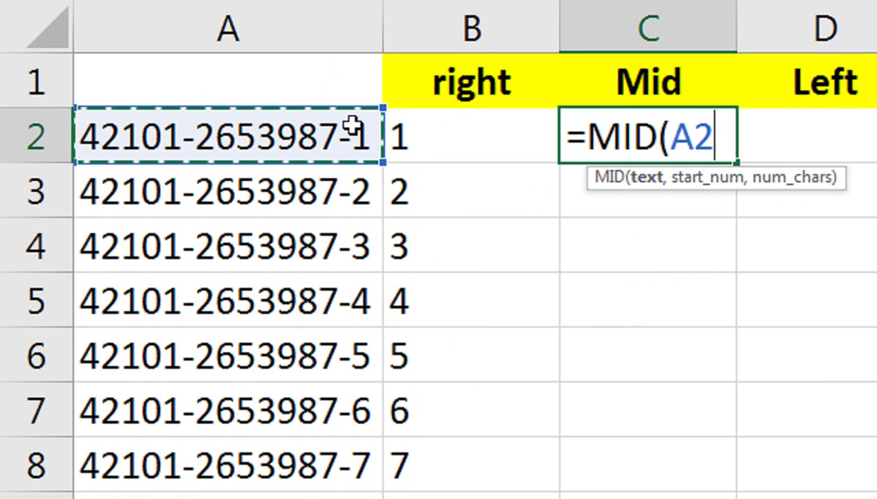
type(",")
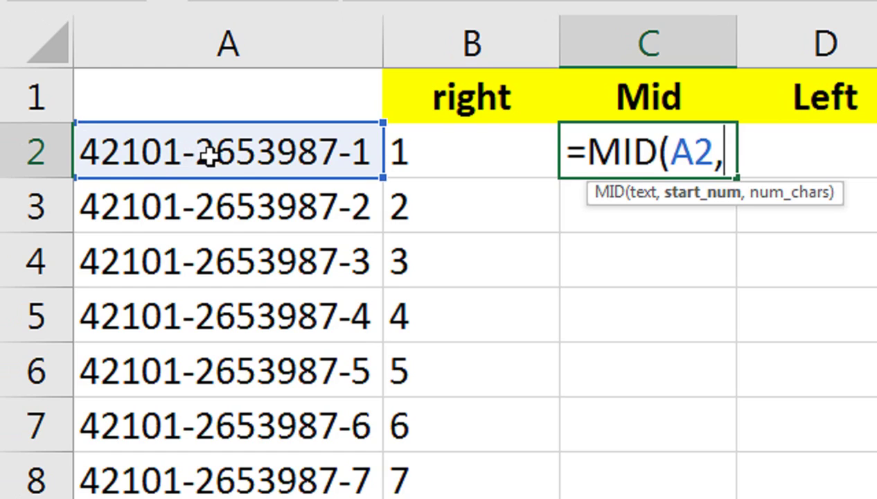
type("7")
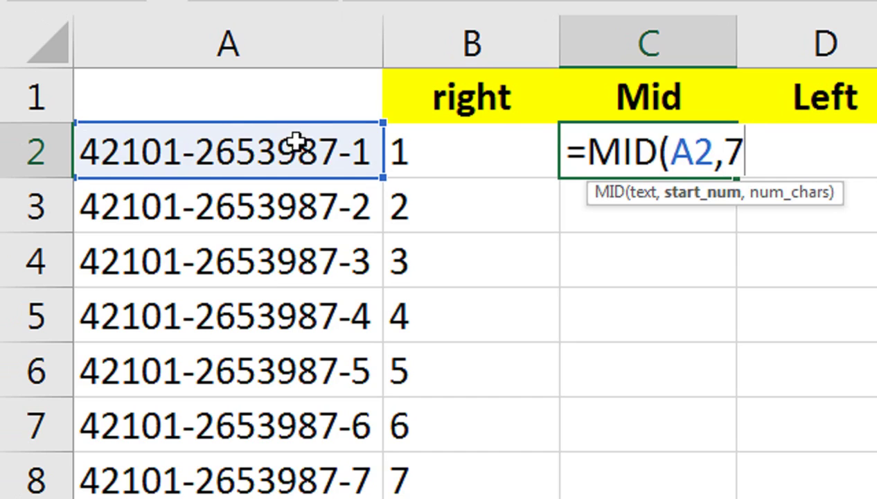
type("7m")
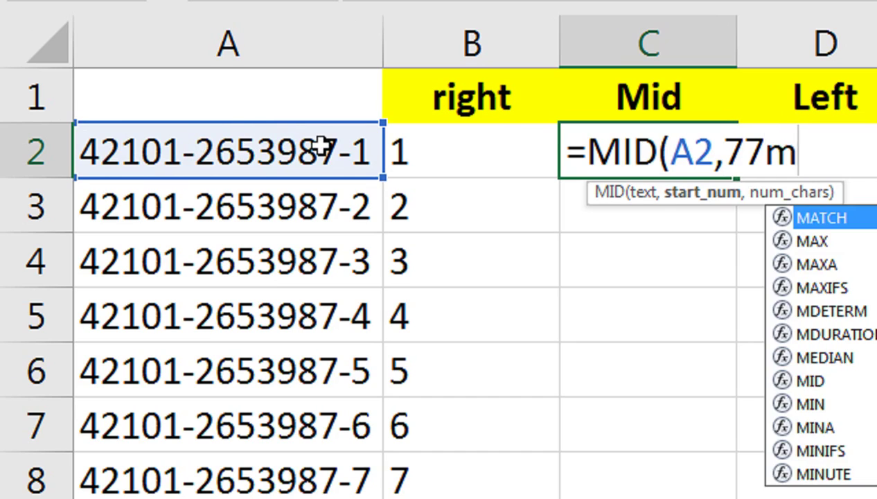
key("BackSpace")
key("BackSpace")
type("m")
key("BackSpace")
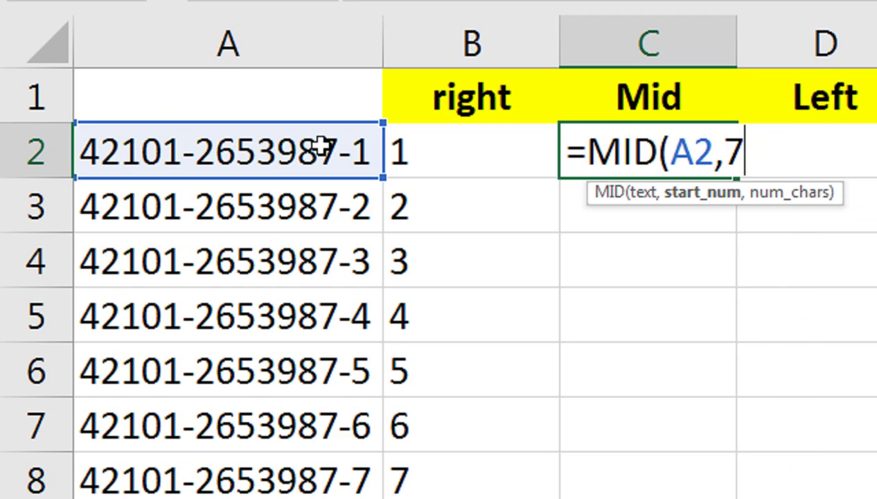
type(",7")
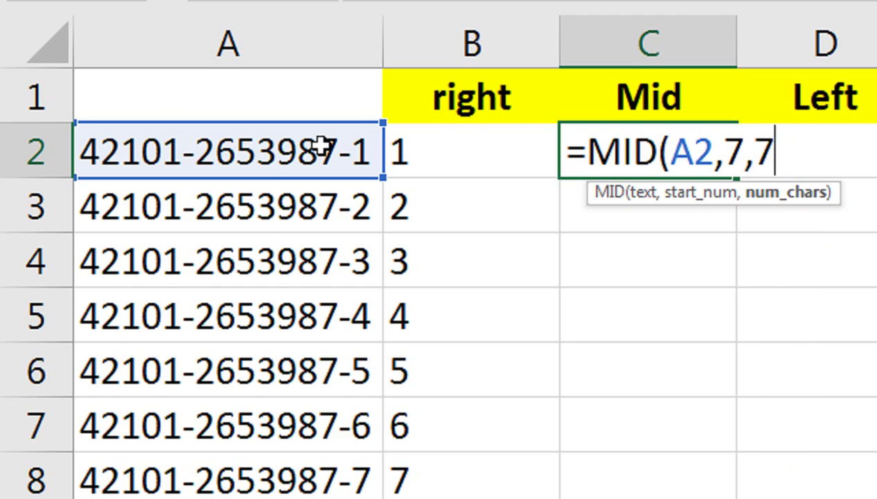
type(")")
key("Return")
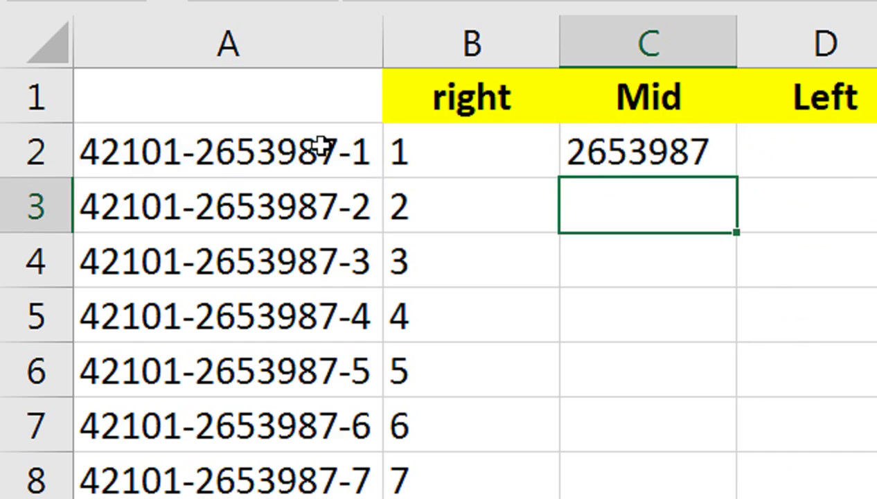
Step: Copy the MID formula down the Mid column to C8
key("Up")
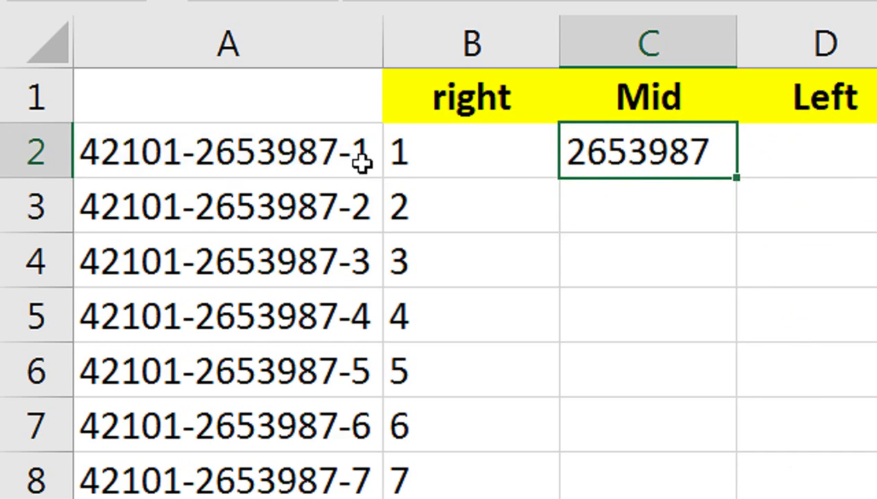
left_click_drag(736, 177, 719, 429)
left_click_drag(638, 405, 651, 480)
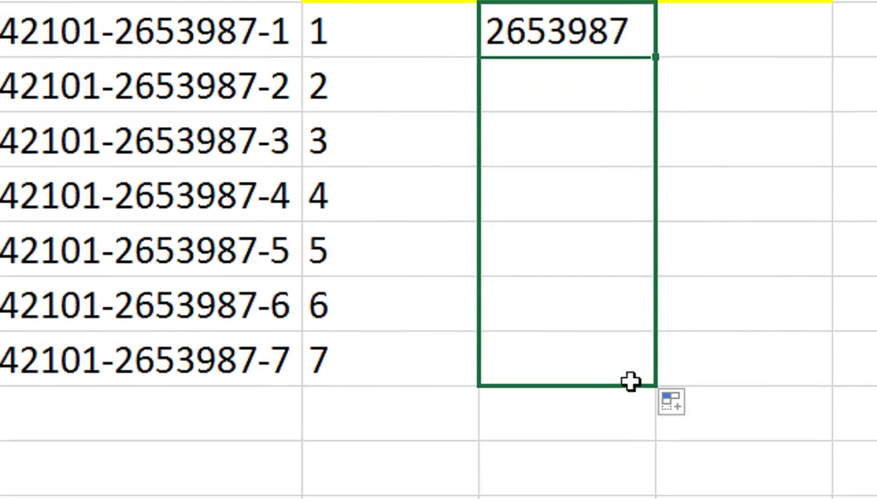
Step: Enter =LEFT(A2,5) in D2, returning 42101
left_click(704, 132)
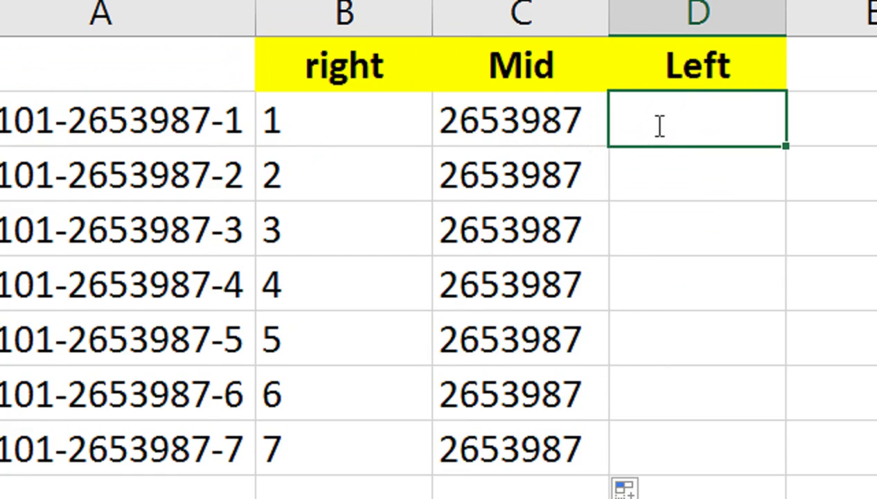
type("=left")
key("Tab")
key("Left")
key("Left")
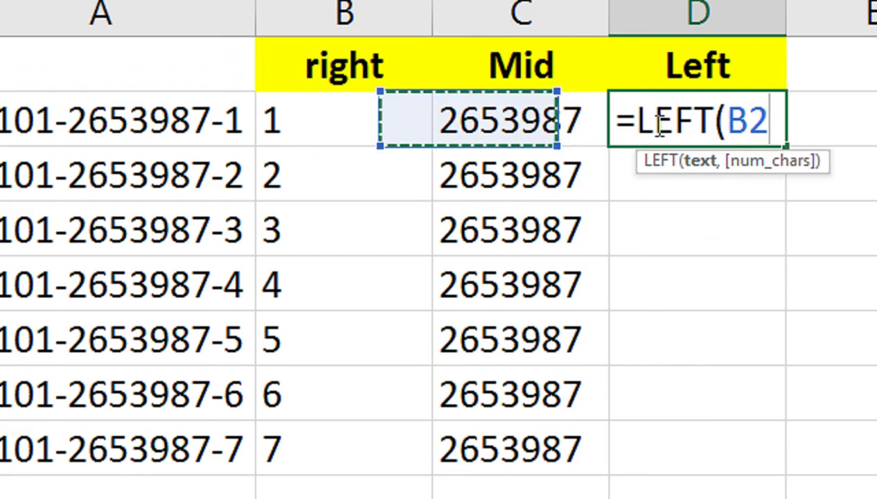
left_click(139, 132)
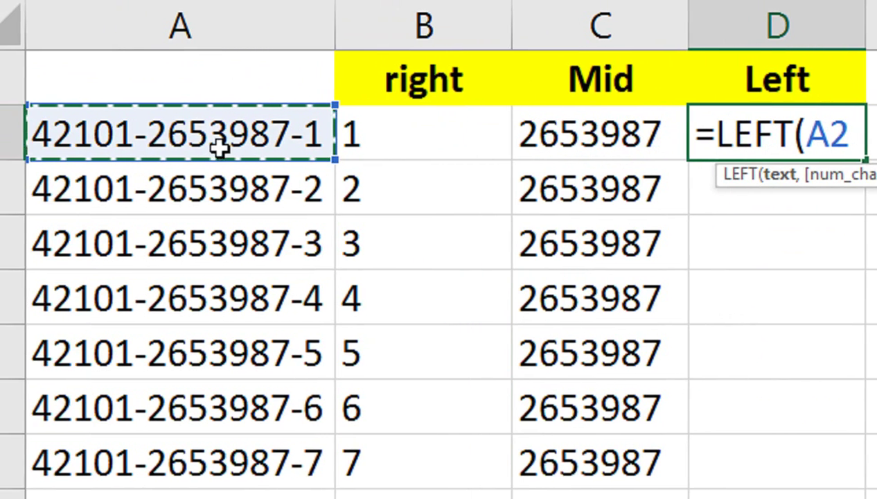
type(",")
key("BackSpace")
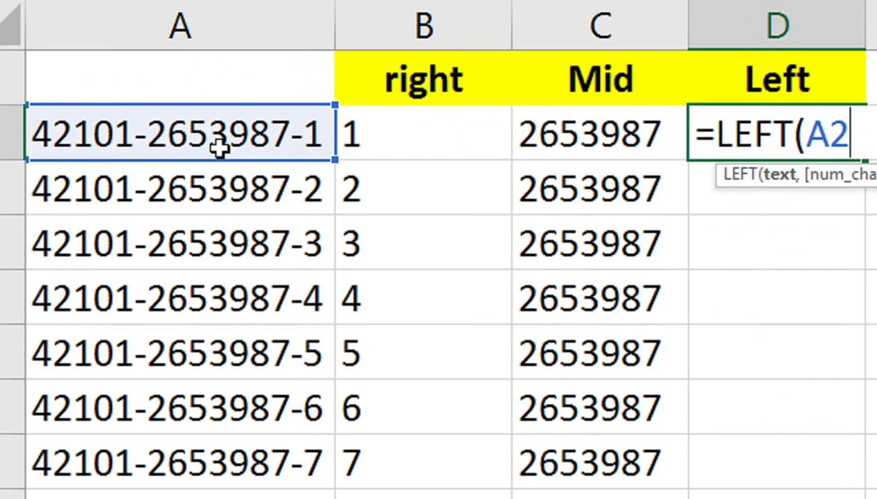
type(")")
key("Return")
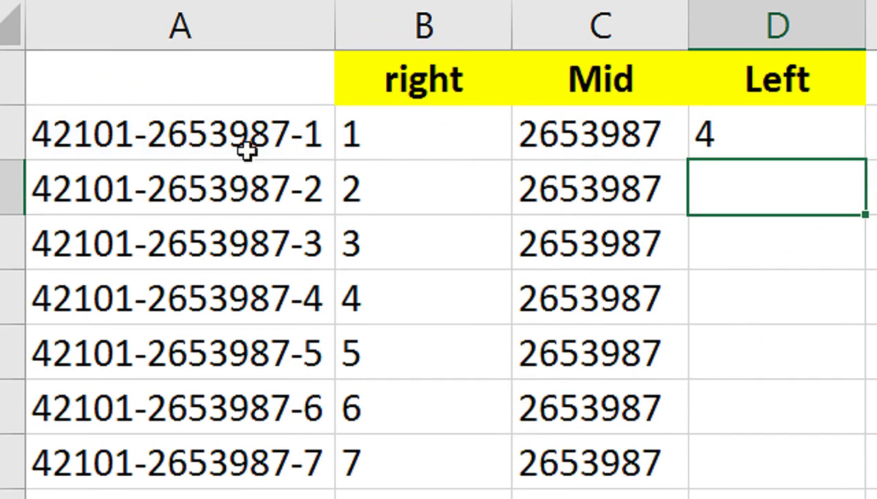
double_click(657, 127)
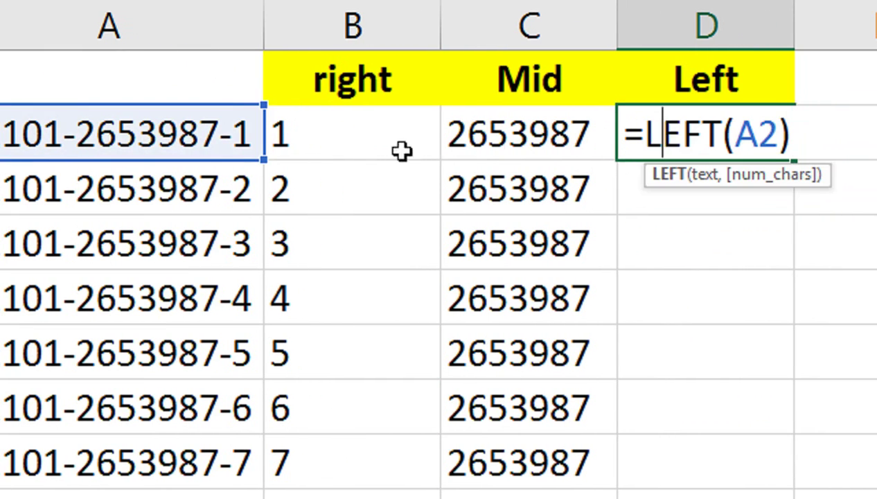
type(",")
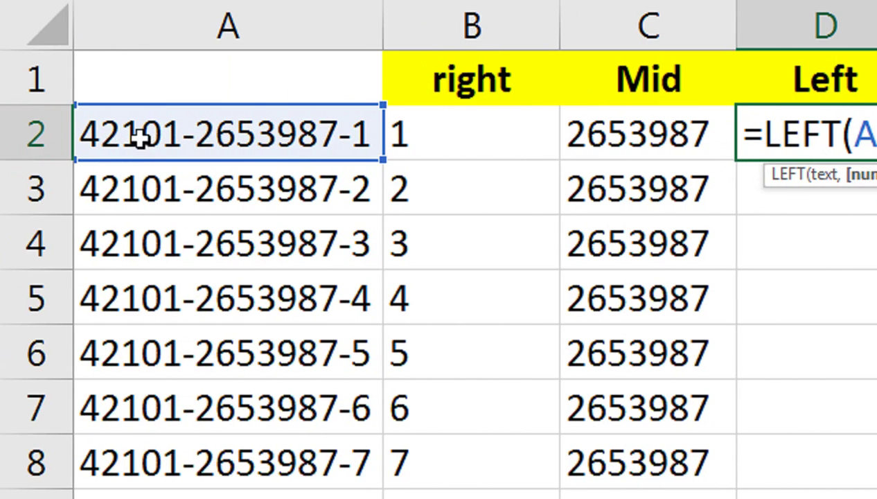
type("5")
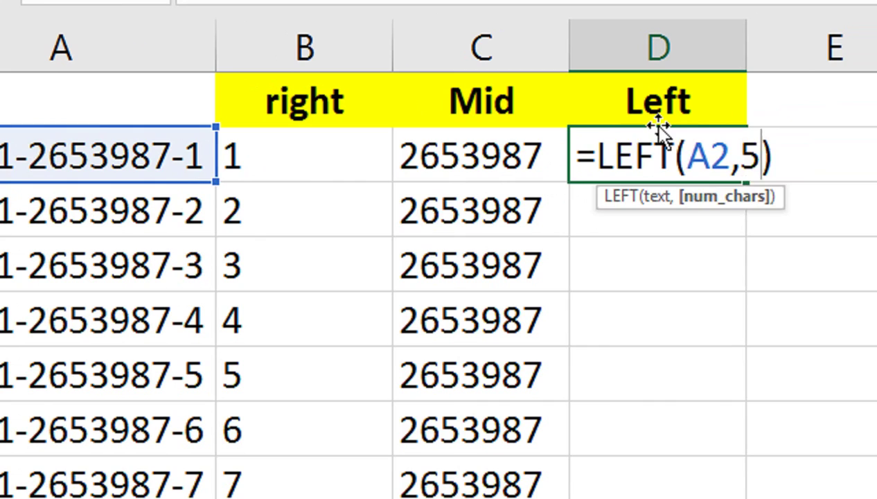
key("Return")
Step: Fill the LEFT formula down the Left column so every row shows 42101
left_click(661, 147)
left_click(657, 182)
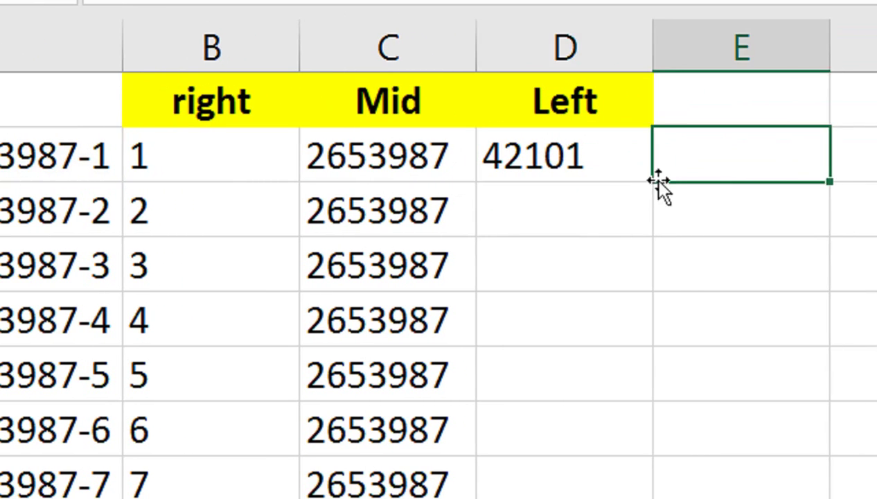
left_click(606, 152)
left_click(658, 183)
left_click(595, 142)
double_click(652, 182)
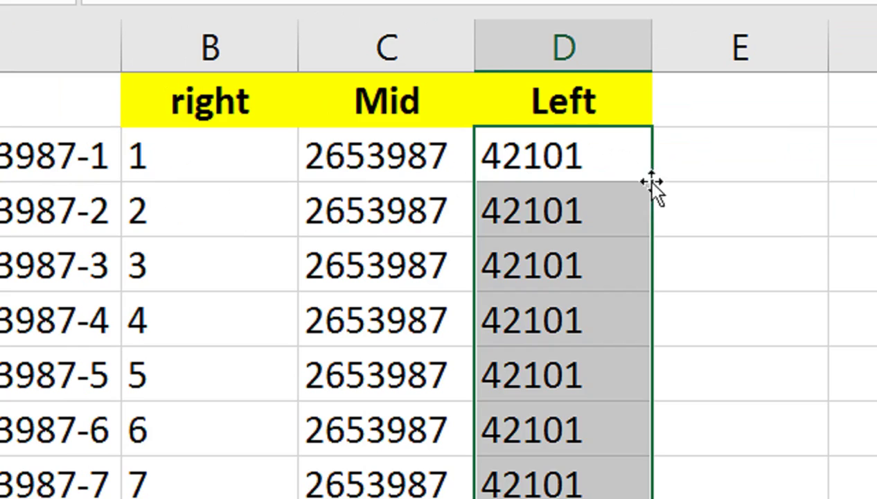
left_click(776, 138)
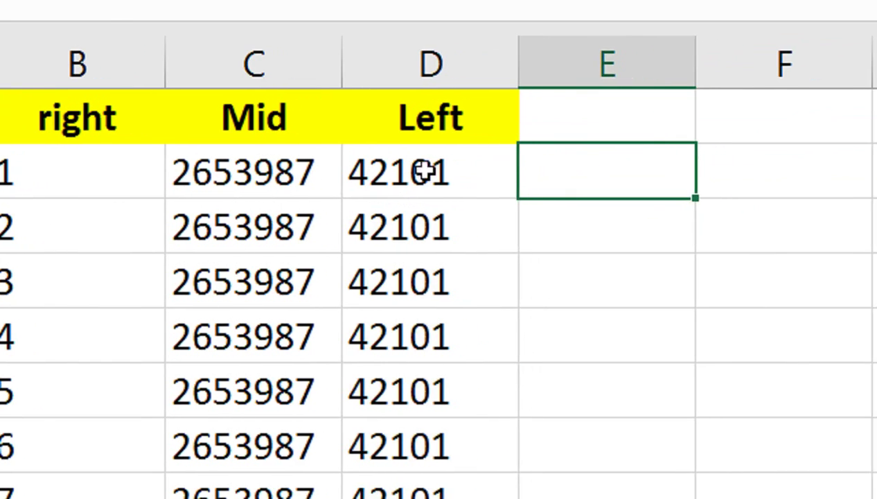
Step: Move the right column out to column E and the Mid column into column C
left_click_drag(423, 128, 424, 443)
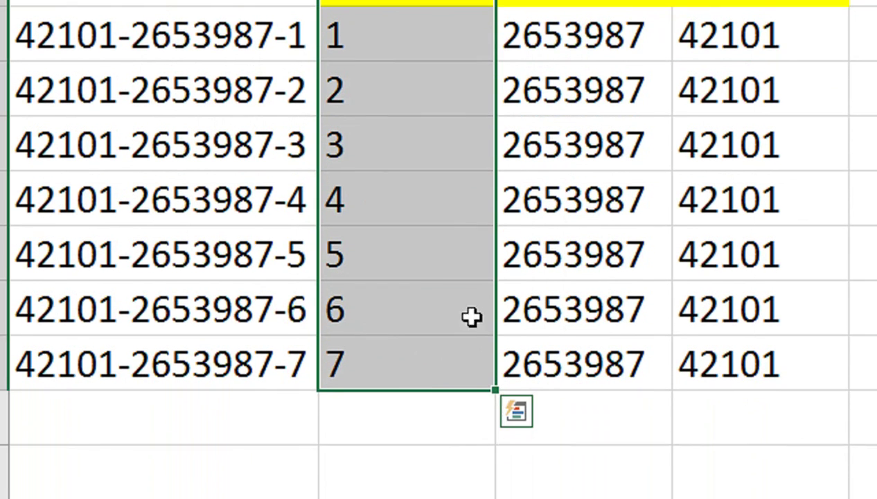
left_click_drag(488, 276, 676, 230)
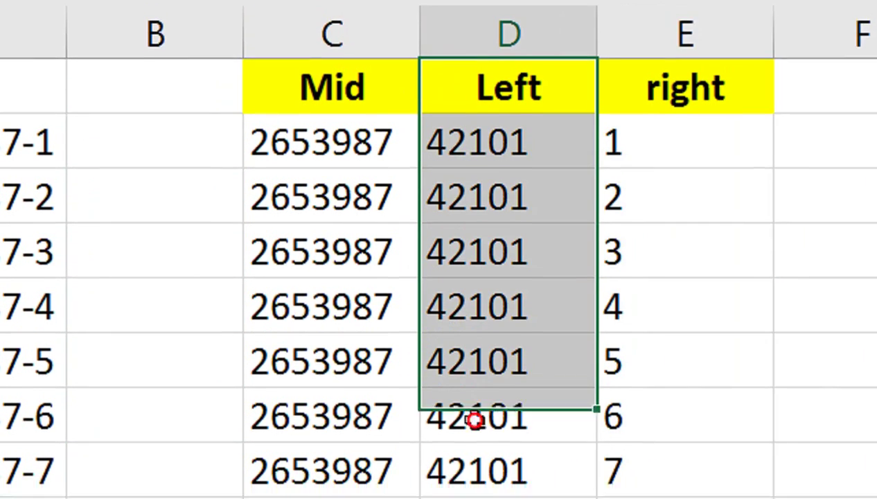
left_click_drag(444, 124, 474, 415)
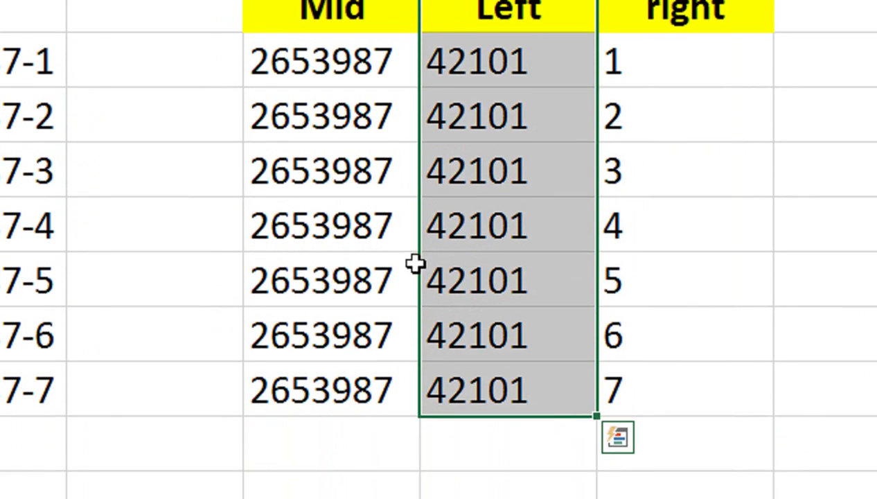
left_click_drag(417, 256, 233, 247)
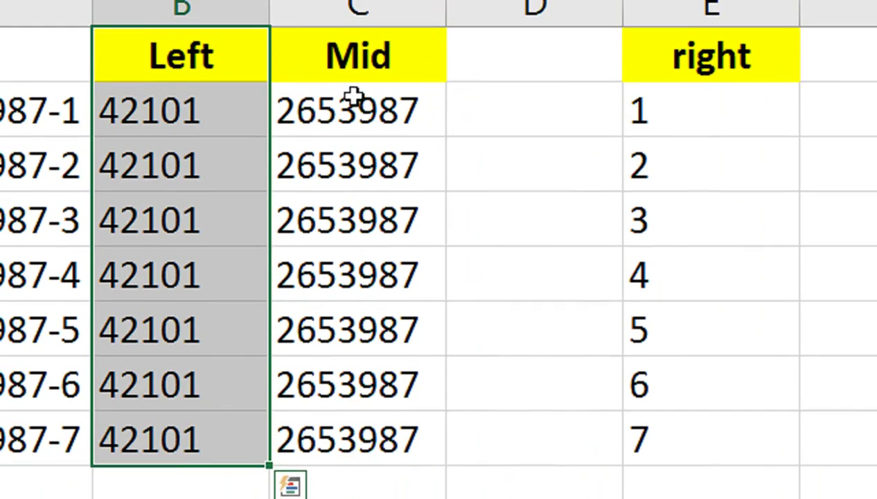
Step: Delete the empty column D and view B2's =LEFT(A2,5) formula
right_click(551, 124)
left_click(573, 349)
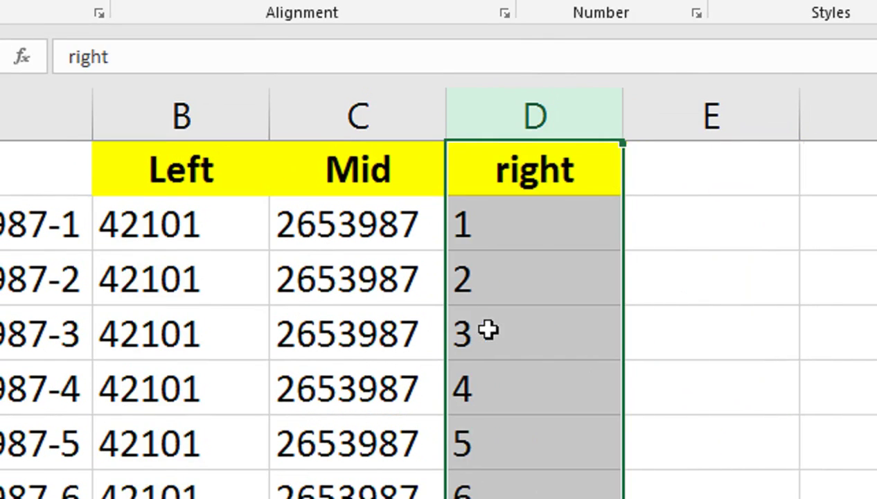
left_click_drag(242, 221, 218, 223)
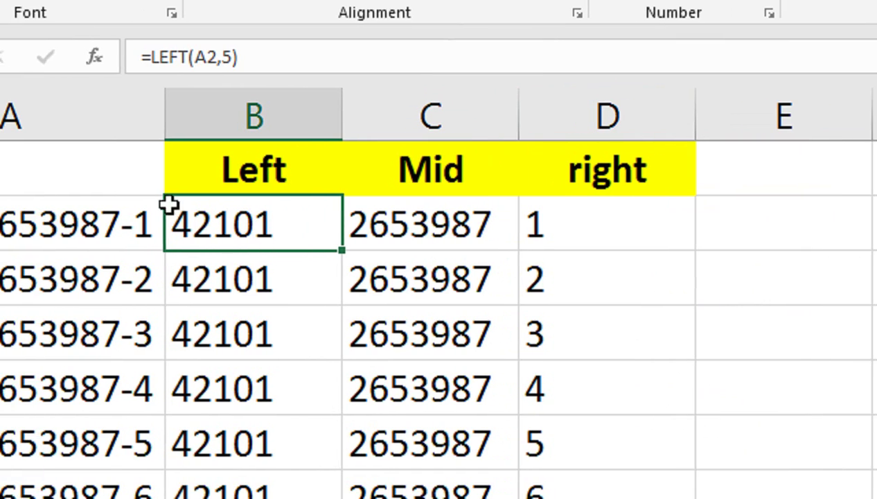
double_click(279, 225)
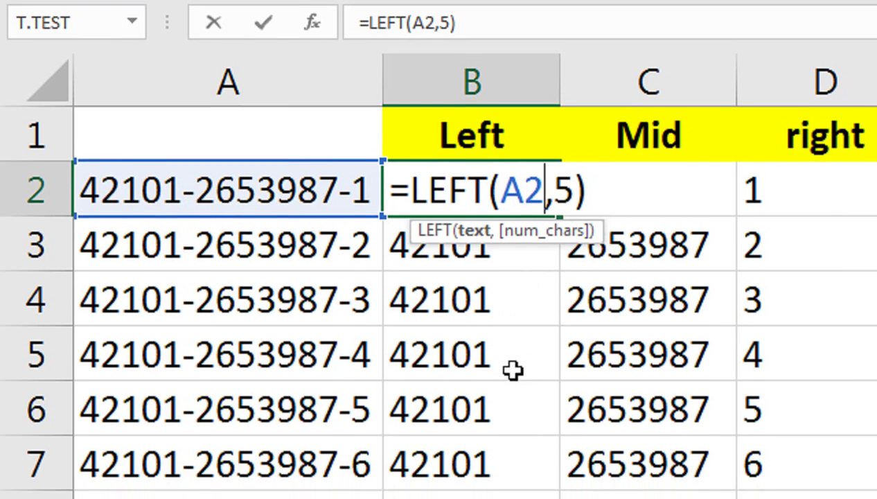
Step: Commit B2 unchanged and switch to Sheet1 with the email address list
key("ctrl+Return")
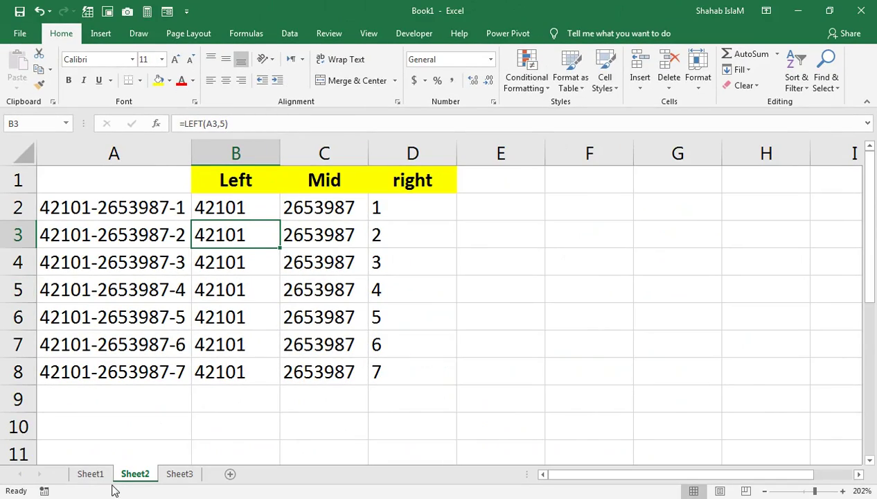
left_click(104, 474)
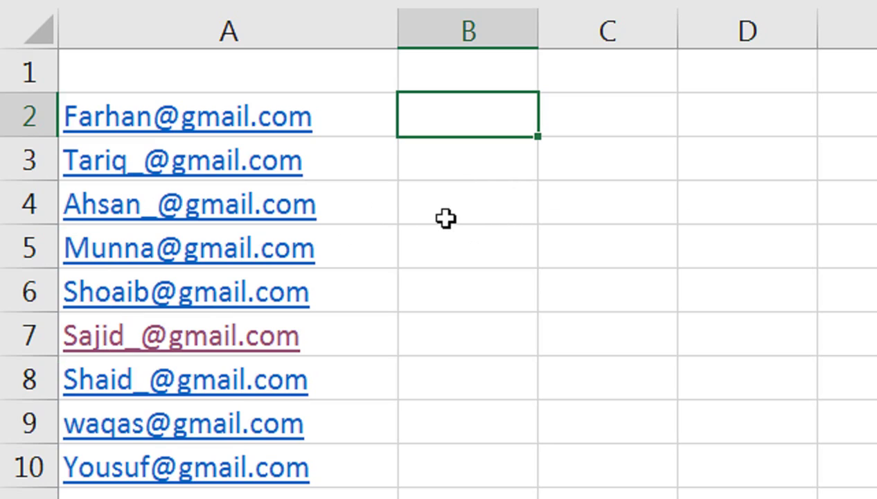
Step: Enter =SEARCH("@",A2) in B2 and fill it down to B10, giving @ positions 7 or 6
type("=se")
key("Tab")
key("Left")
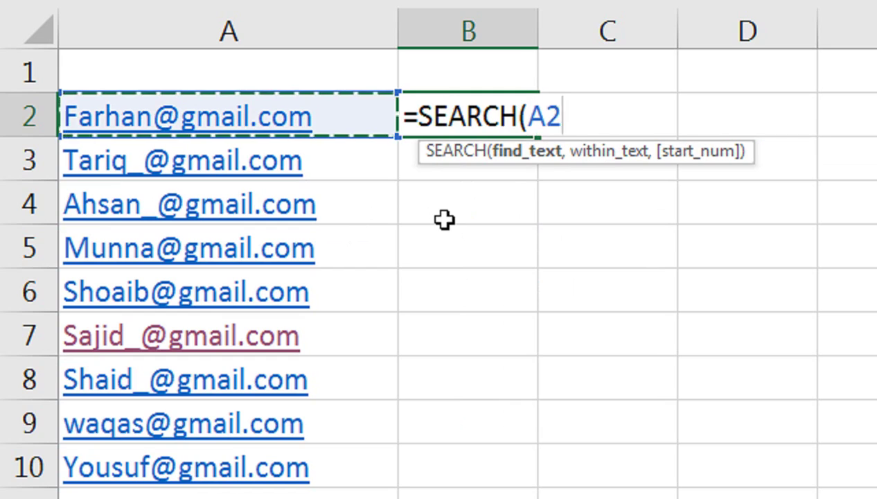
key("BackSpace")
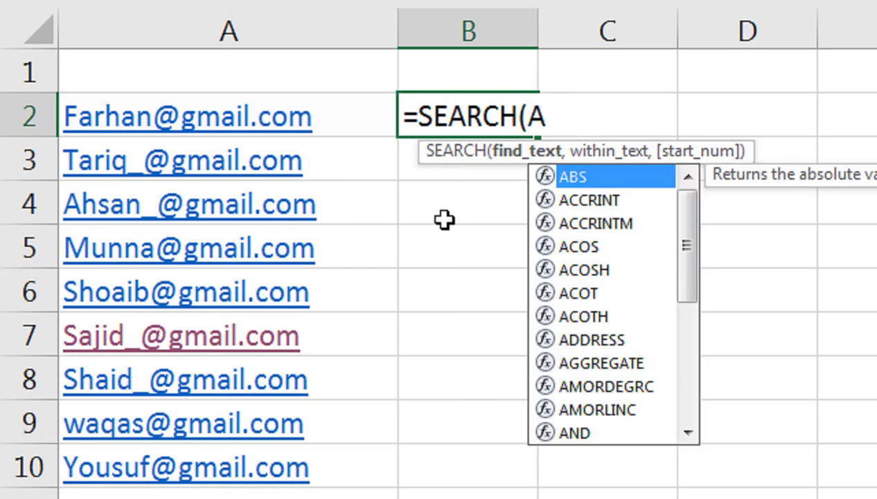
key("BackSpace")
key("BackSpace")
type("(\"")
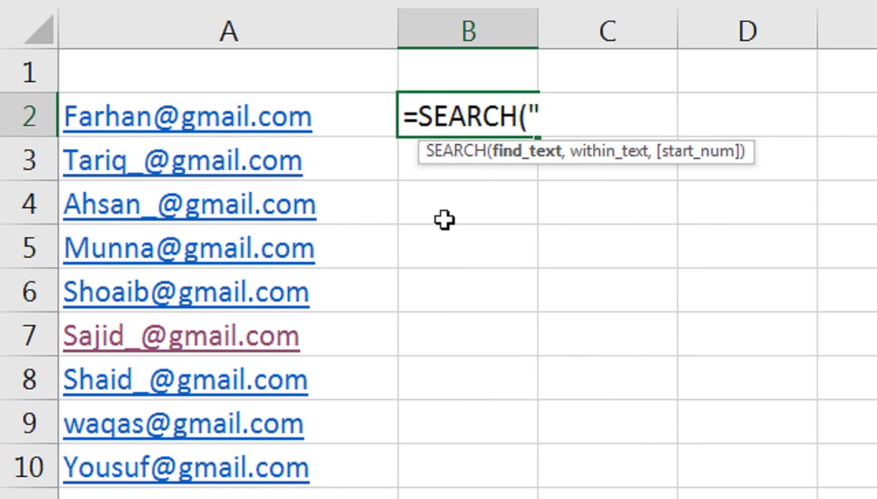
type("@")
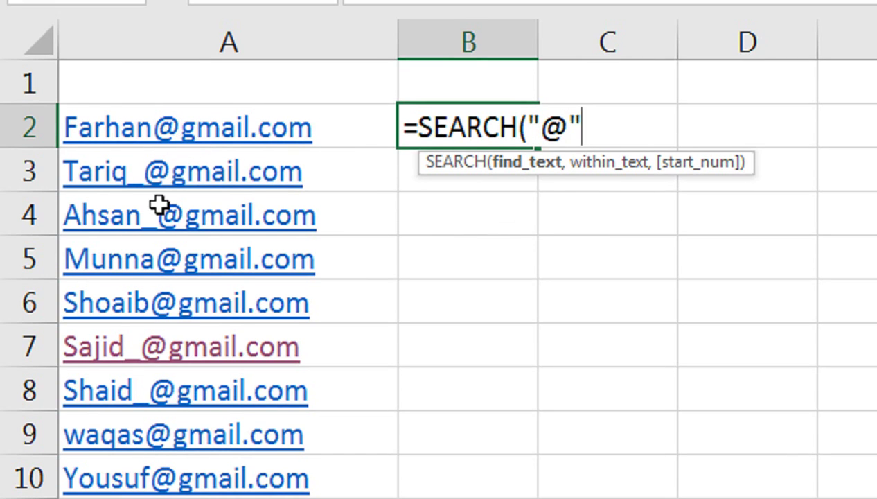
type(",")
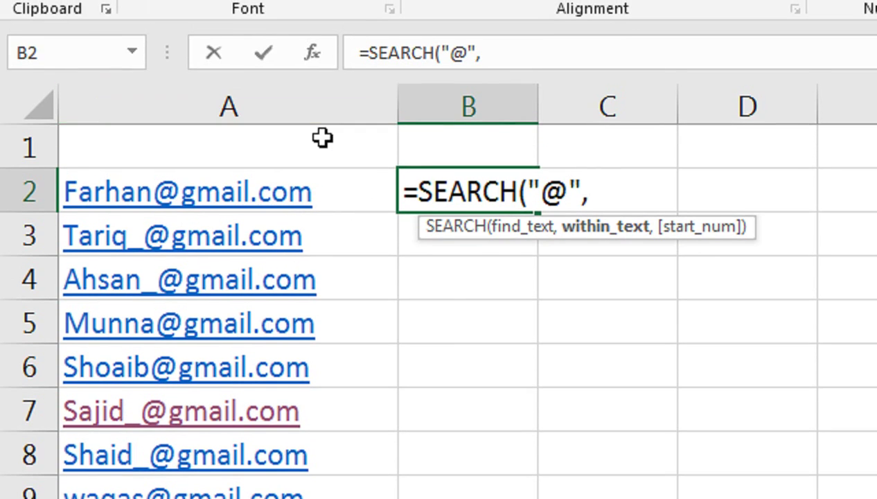
left_click(322, 137)
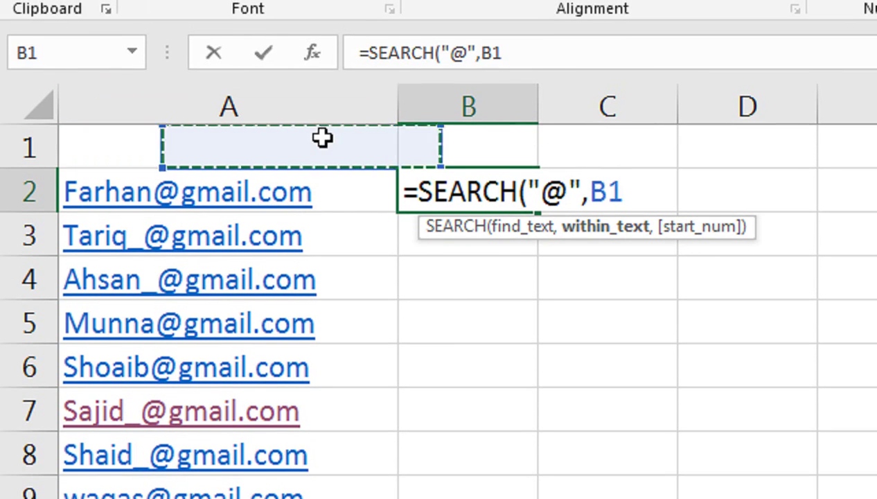
key("Down")
key("Left")
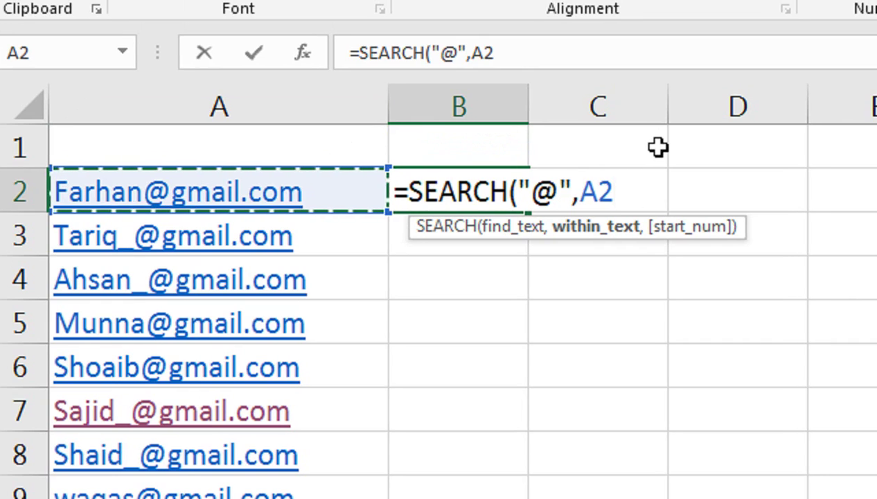
type(")")
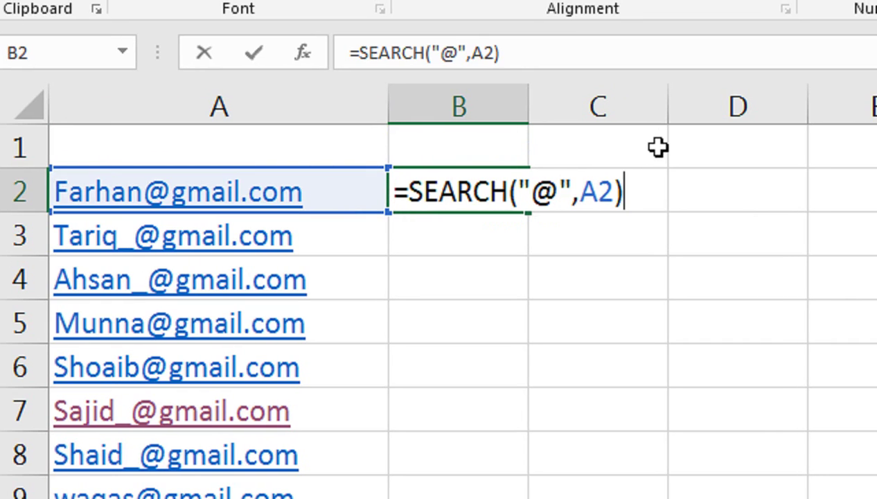
key("Return")
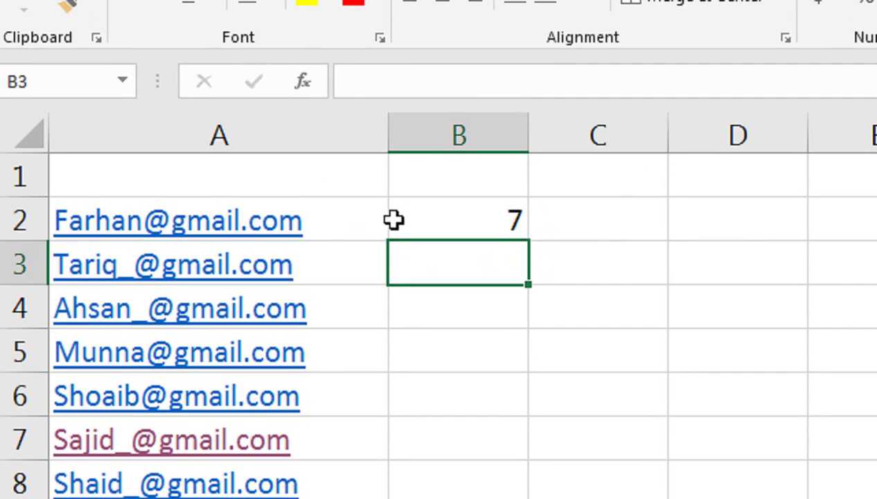
left_click(407, 231)
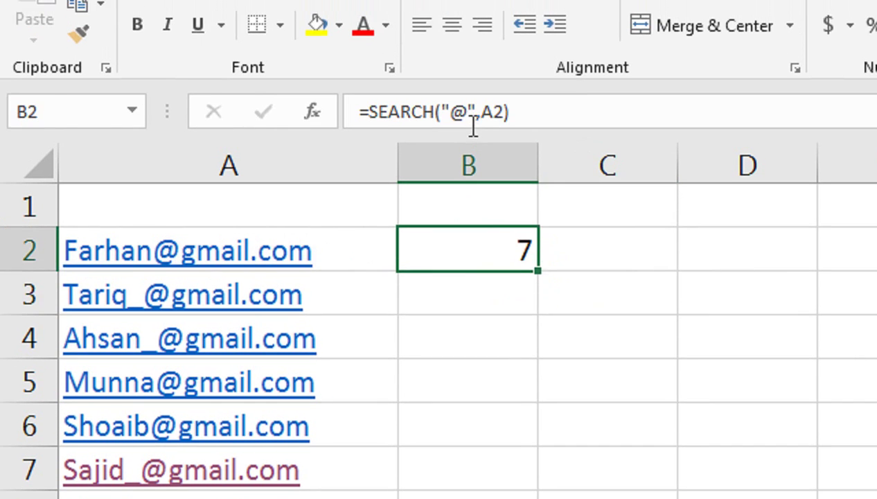
left_click_drag(537, 270, 453, 357)
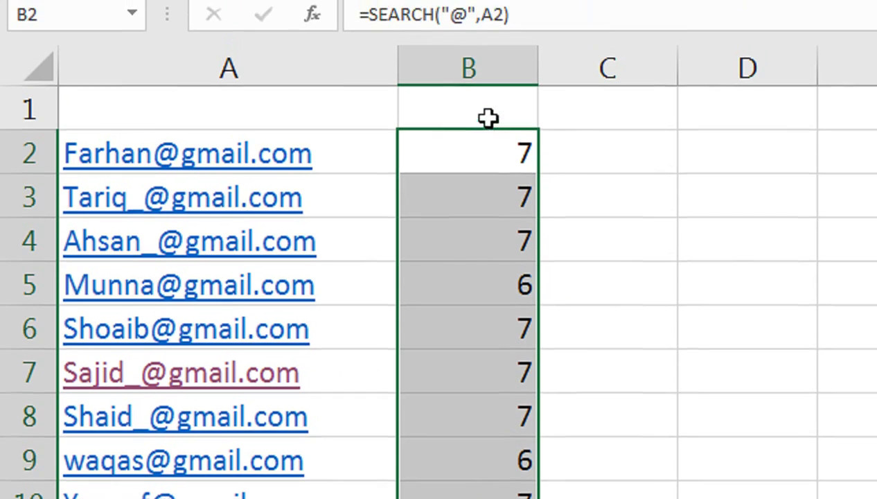
Step: Add the headings 'Search' in B1 and 'Left' in C1
left_click(488, 117)
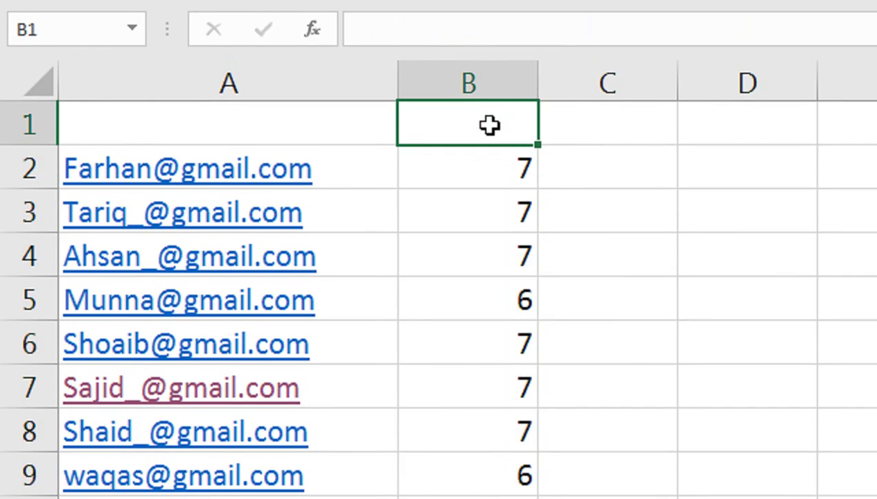
type("Search")
key("Tab")
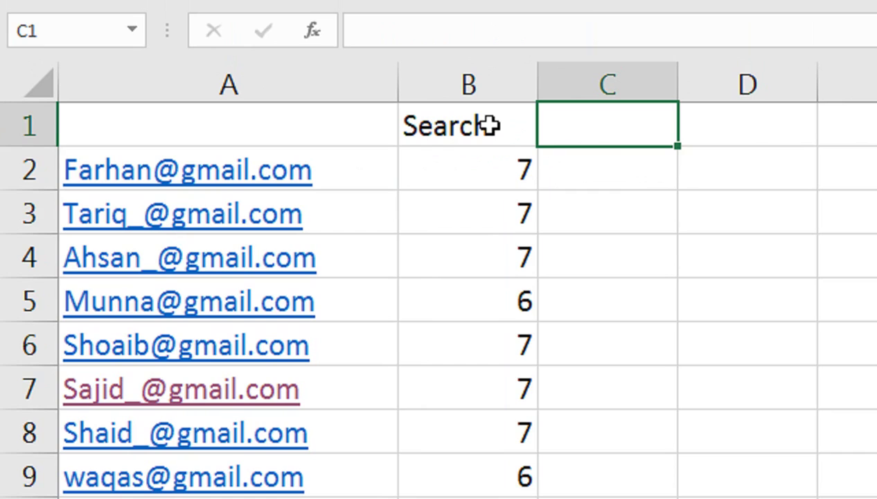
type("Lef")
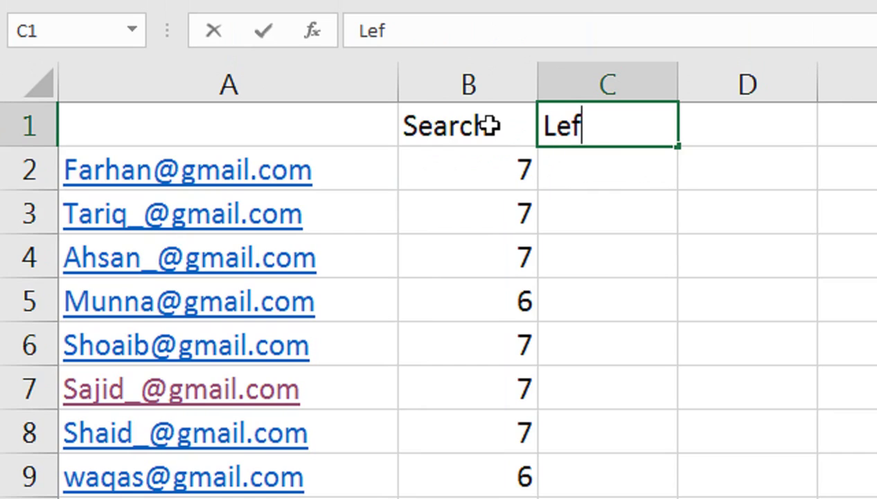
key("Return")
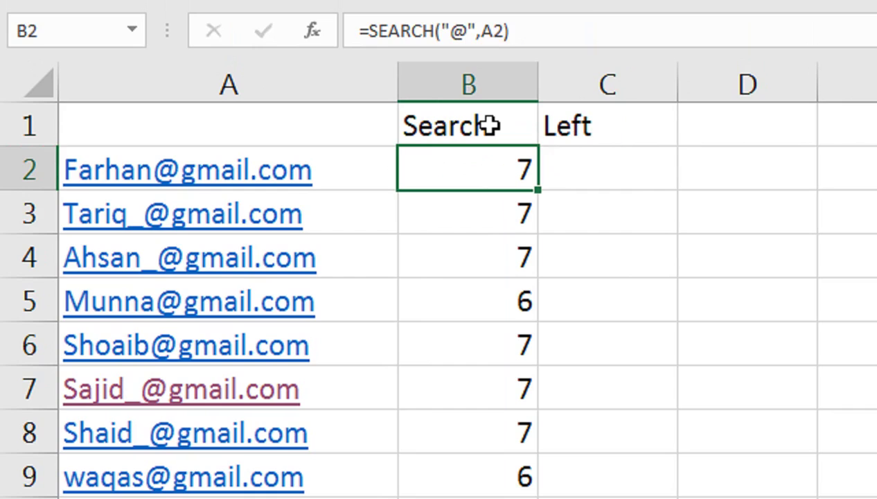
Step: Enter =LEFT(A2,B2) in C2 to return the address text up to and including the @
key("Right")
type("=")
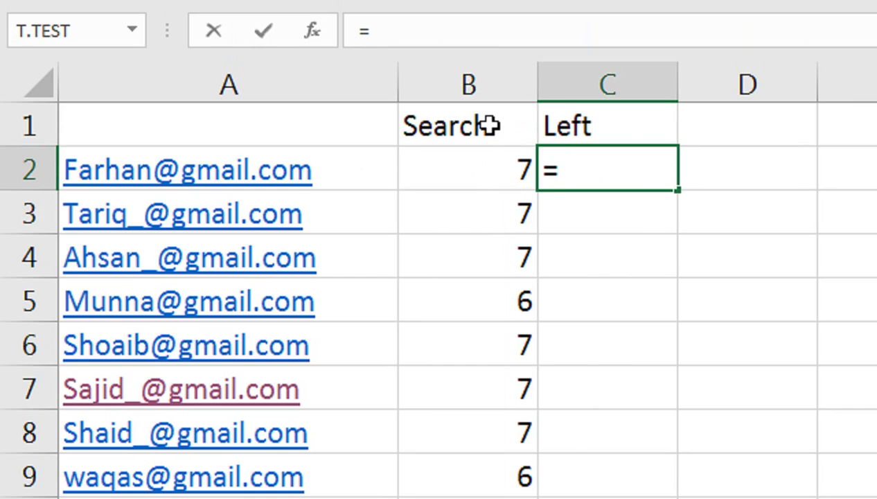
type("lef")
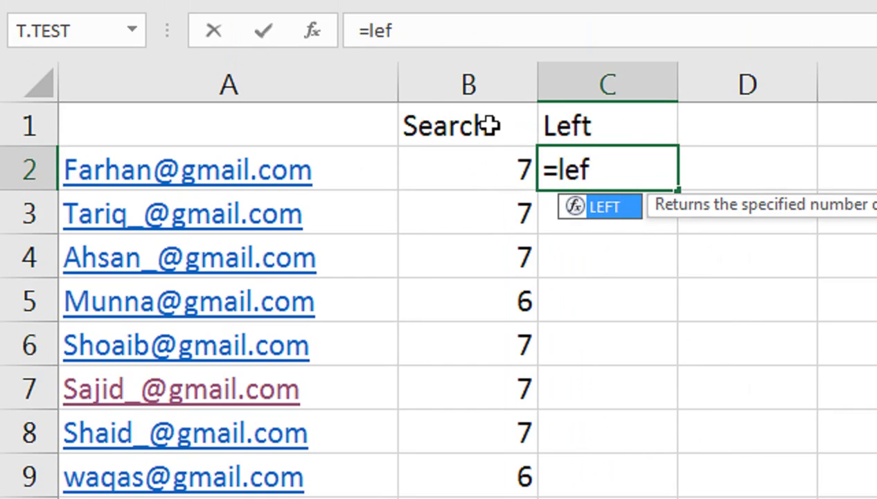
key("Tab")
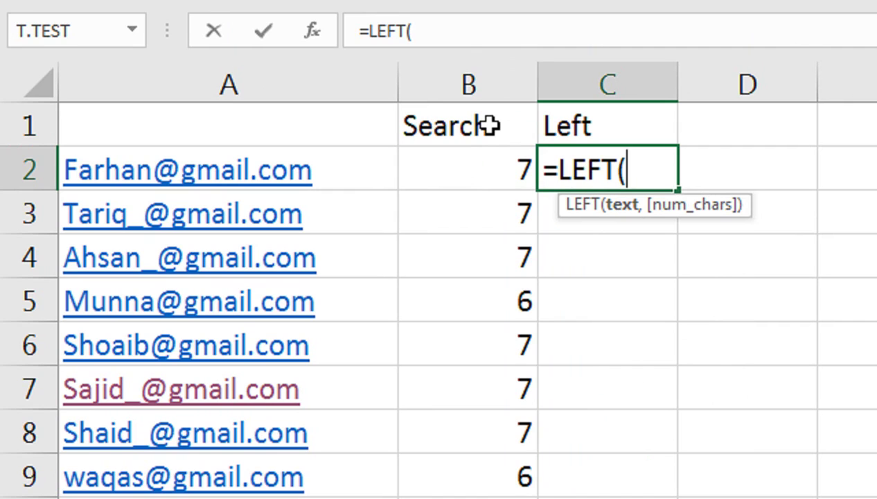
key("Left")
key("Left")
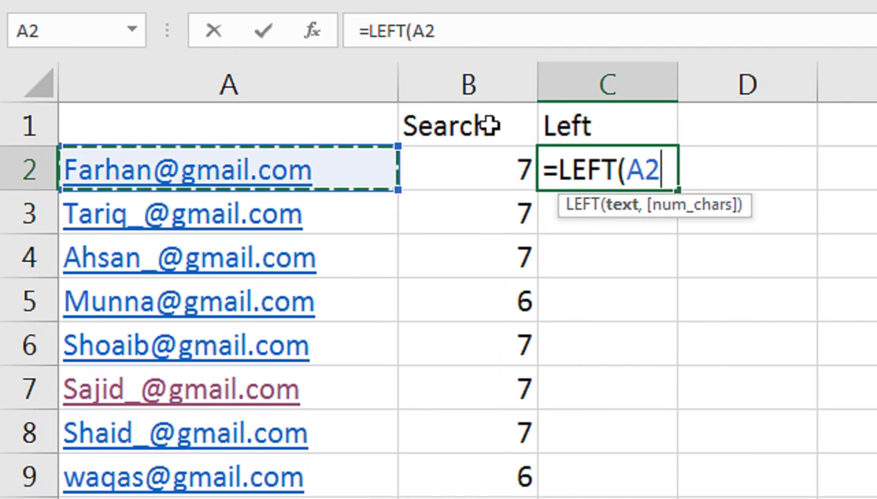
type(",")
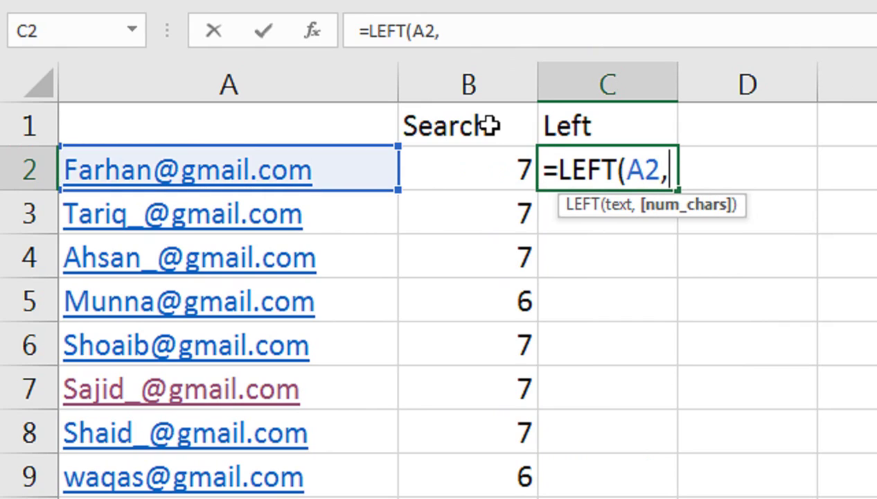
key("Left")
type(")")
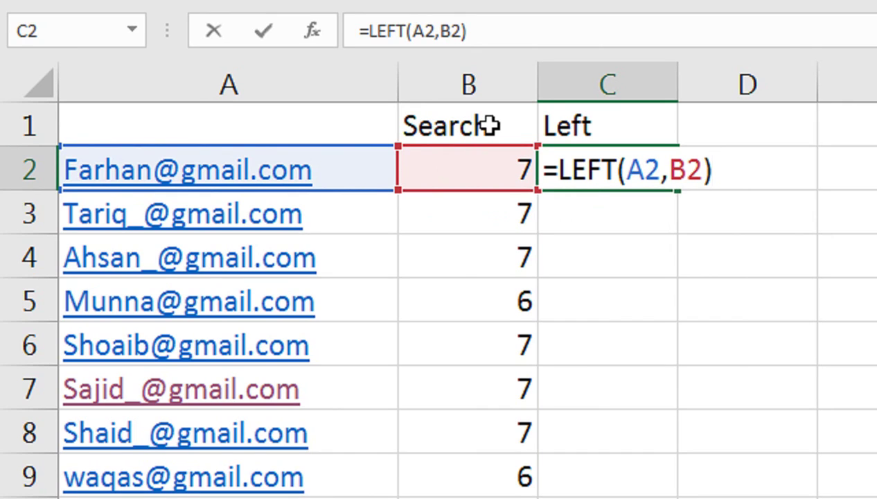
key("Return")
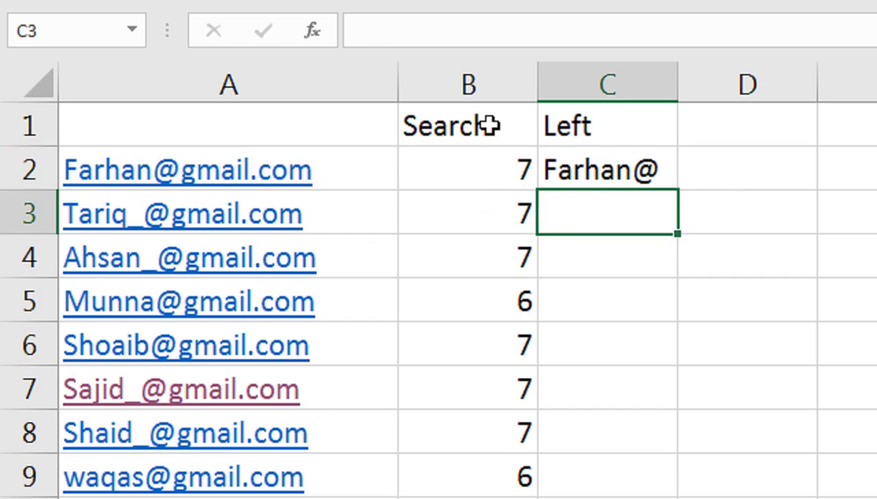
Step: Append -1 to C2's LEFT formula, which produces a #VALUE! error
key("Up")
key("F2")
key("Left")
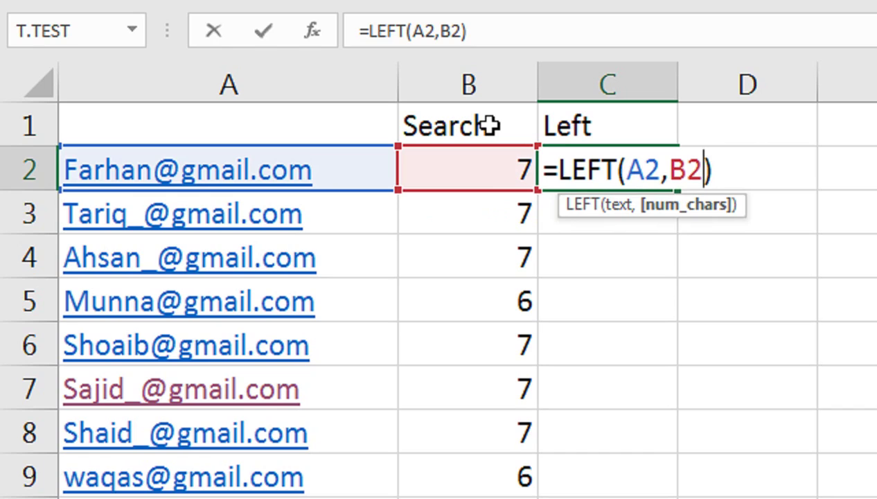
key("Right")
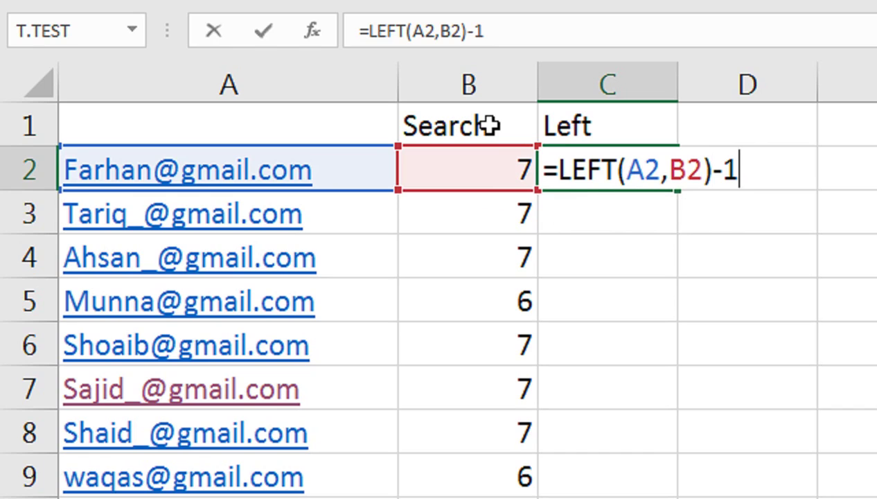
key("Return")
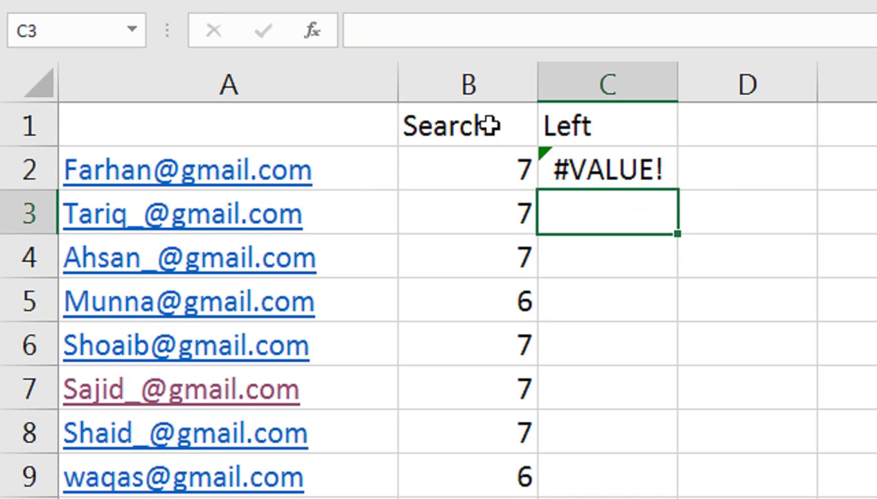
left_click(509, 166)
left_click(644, 170)
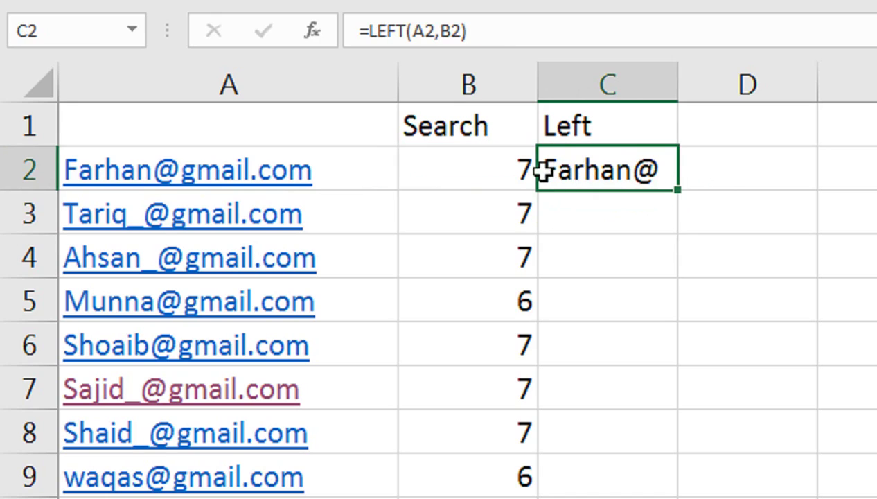
Step: Change B2 to =SEARCH("@",A2)-1 so C2 shows only the name before the @
double_click(505, 164)
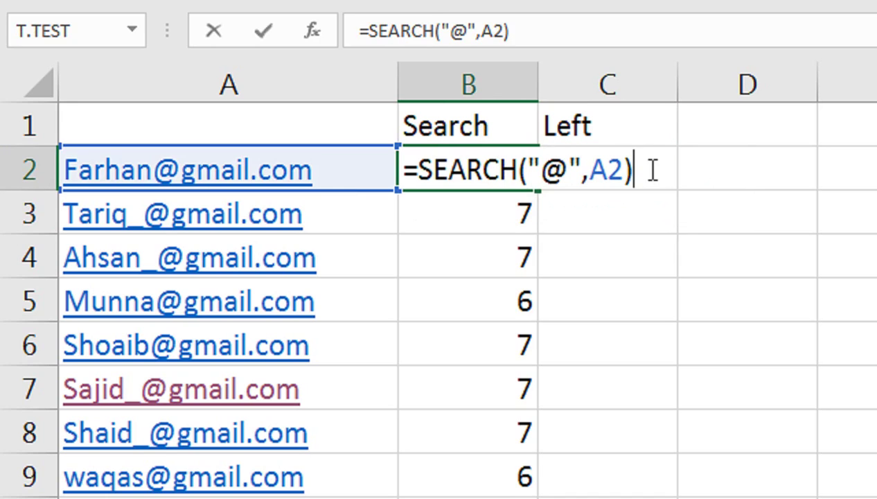
type("1")
key("Return")
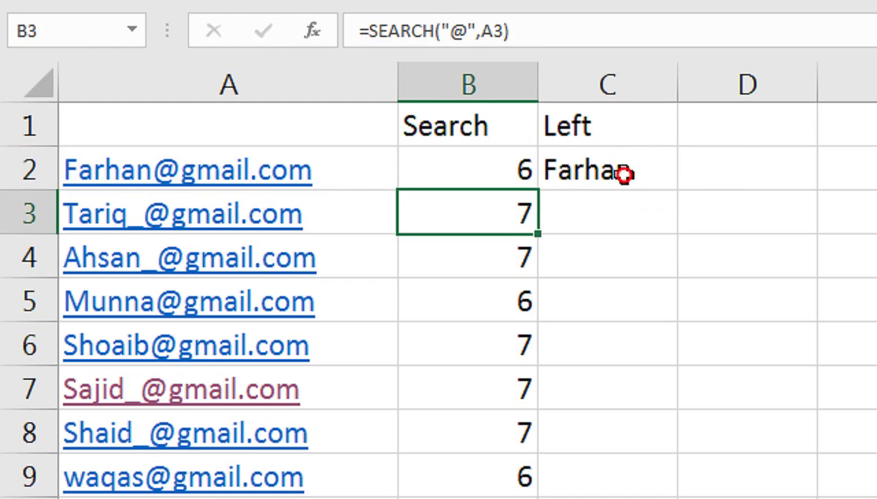
left_click(615, 173)
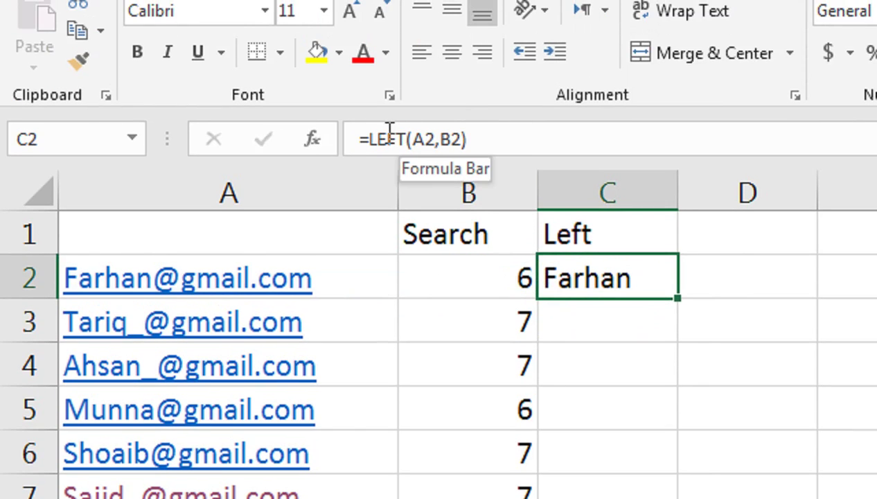
left_click(483, 285)
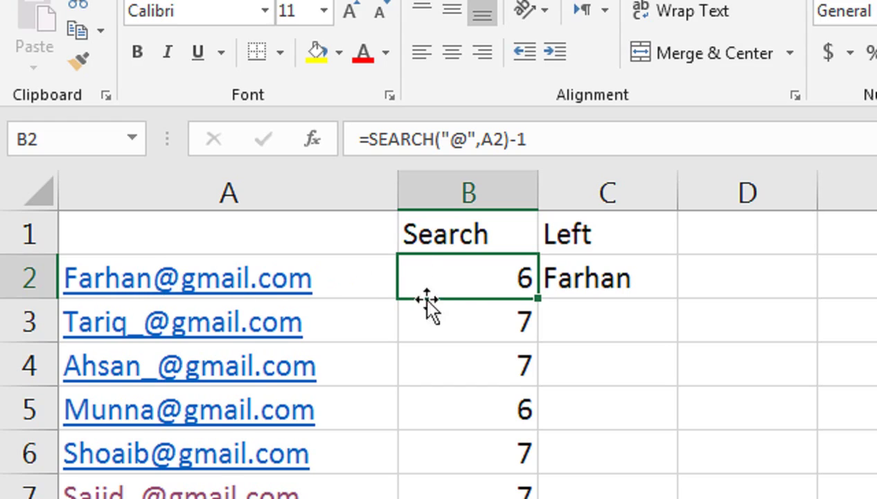
Step: Fill the SEARCH formula down column B and the LEFT formula down column C through row 10
double_click(539, 297)
double_click(585, 279)
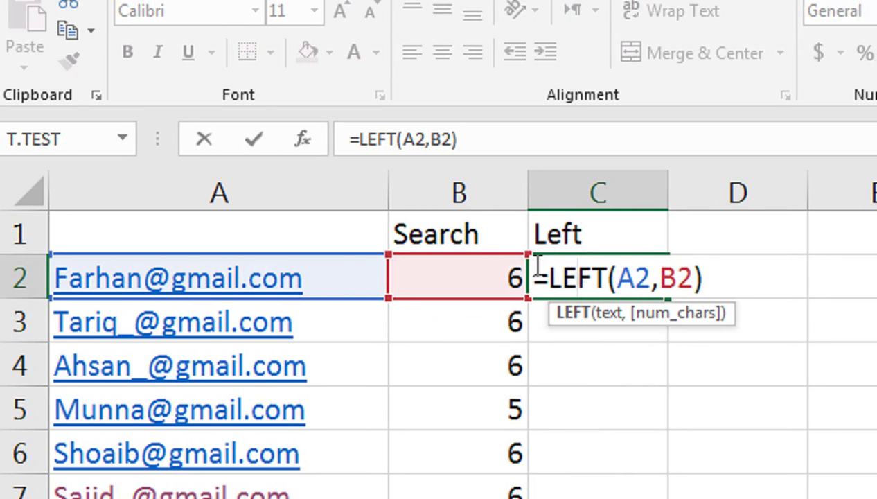
key("Return")
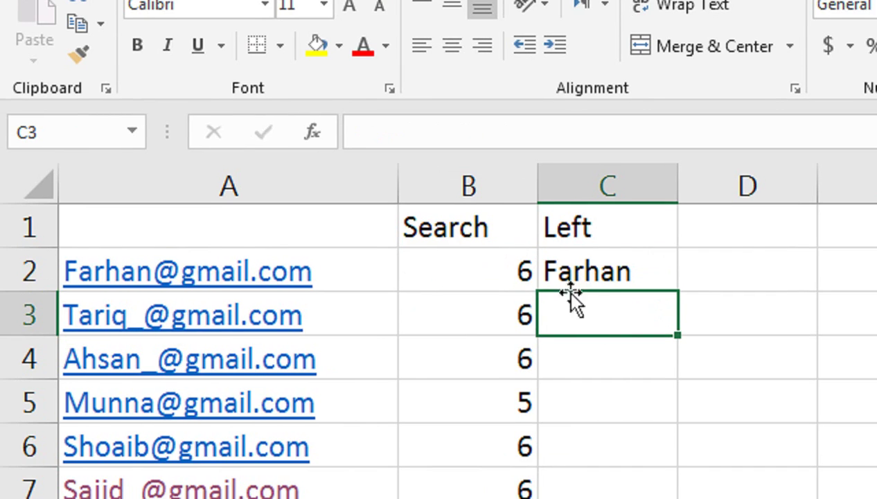
left_click(595, 274)
left_click_drag(677, 290, 617, 472)
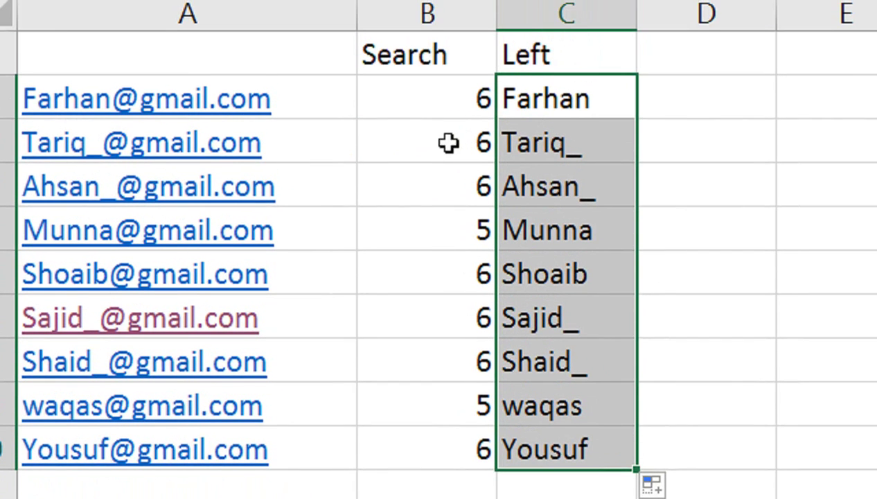
left_click(455, 123)
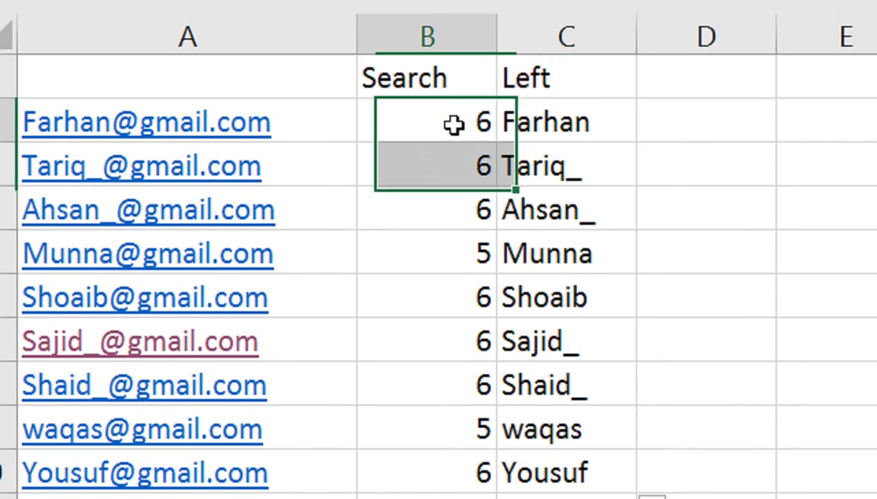
left_click(454, 158)
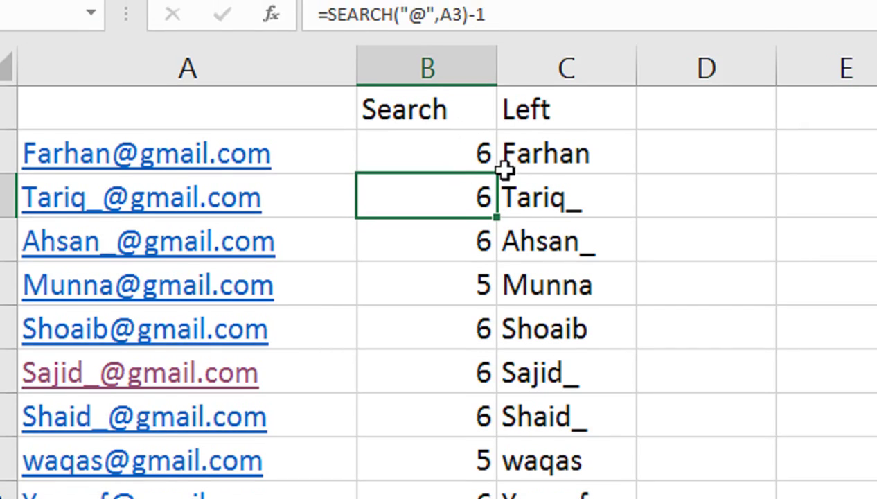
double_click(479, 153)
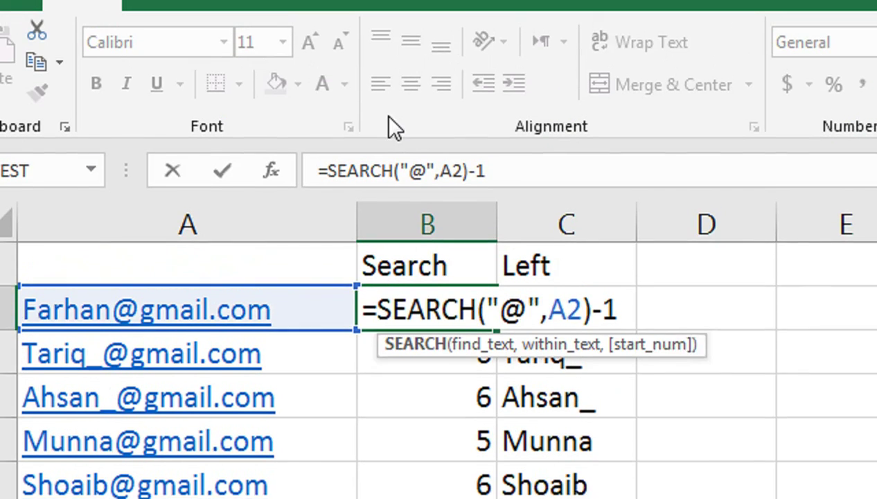
key("Return")
Step: Turn C2 into =LEFT(A2,SEARCH("@",A2)-1) by pasting B2's calculation, then refill column C
left_click(466, 314)
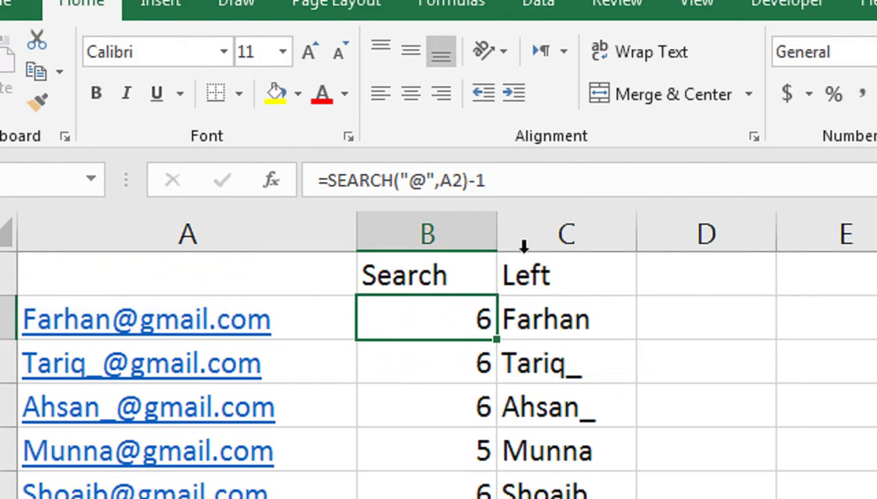
left_click_drag(539, 175, 324, 180)
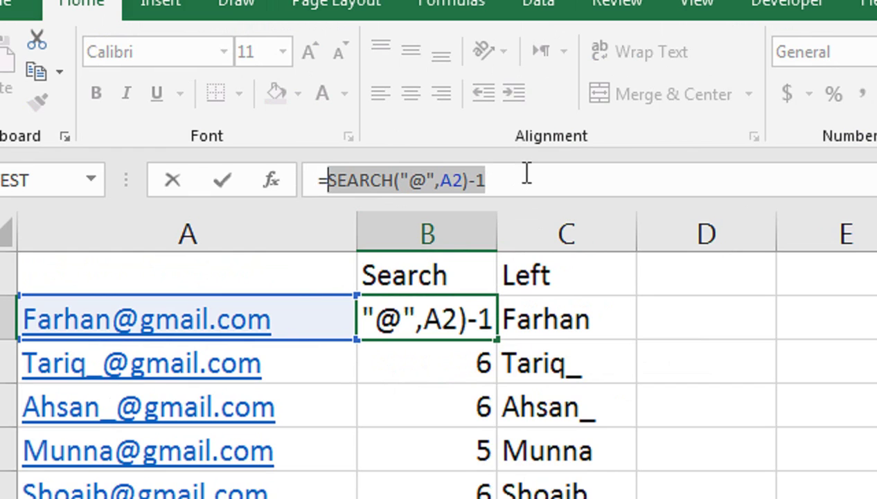
key("ctrl+c")
key("Escape")
left_click(509, 307)
double_click(507, 306)
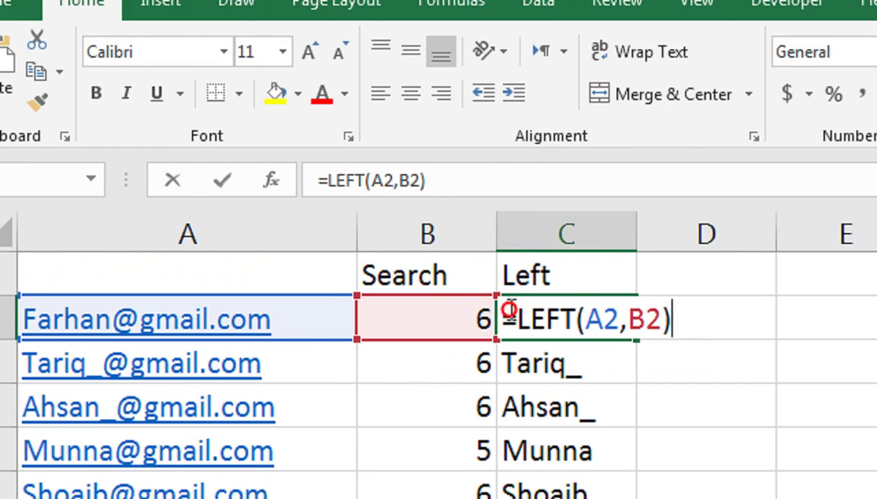
left_click_drag(650, 319, 613, 319)
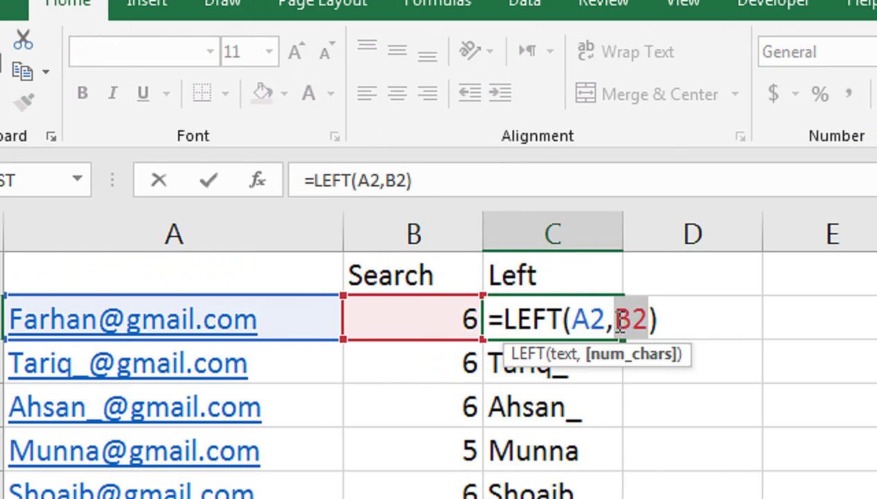
key("ctrl+v")
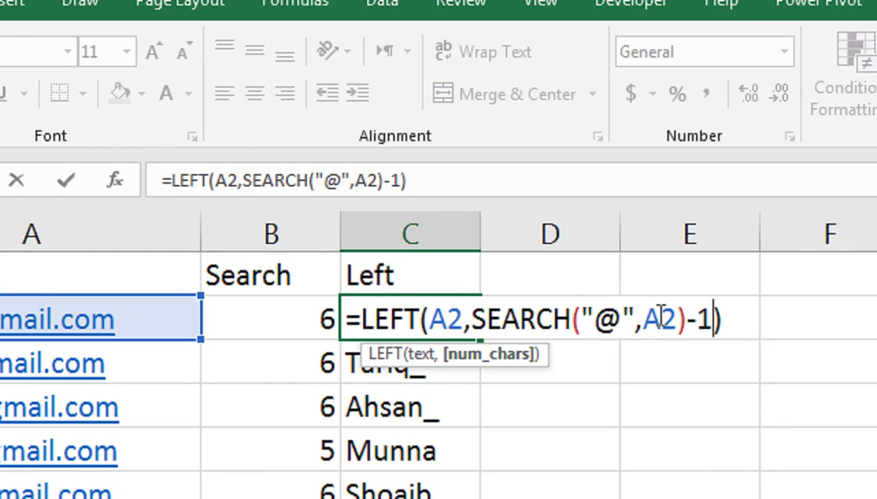
key("Return")
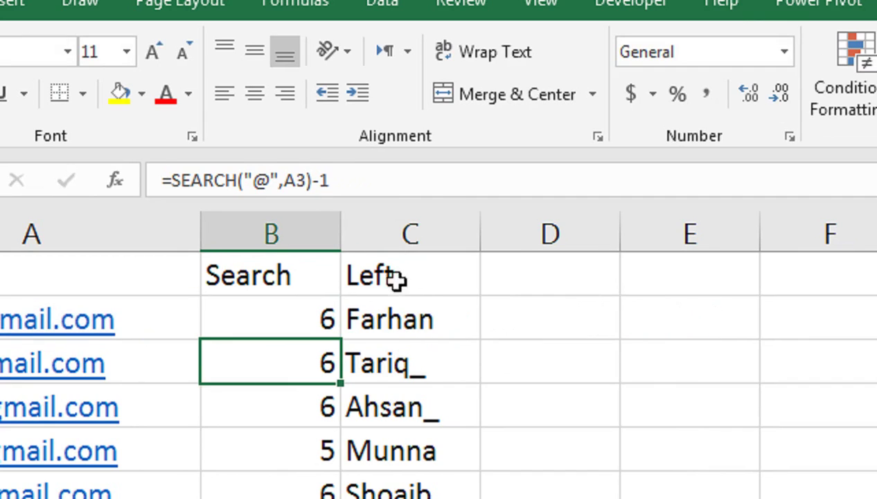
left_click(424, 322)
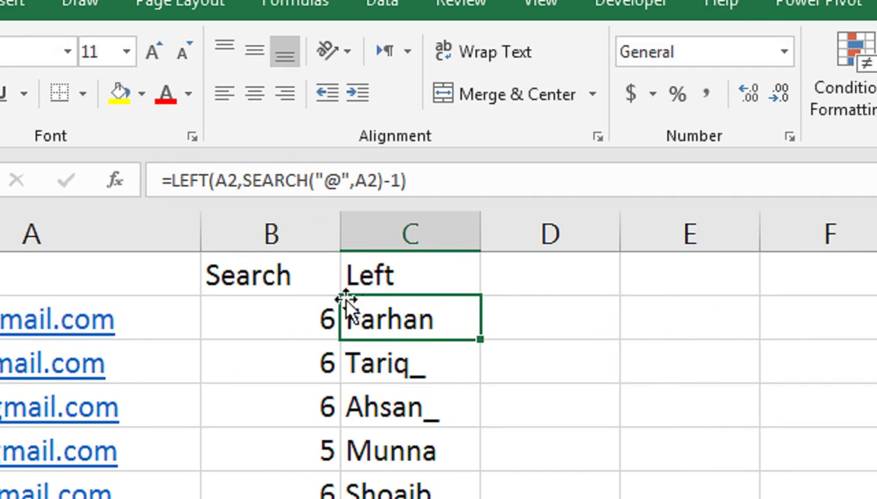
double_click(481, 341)
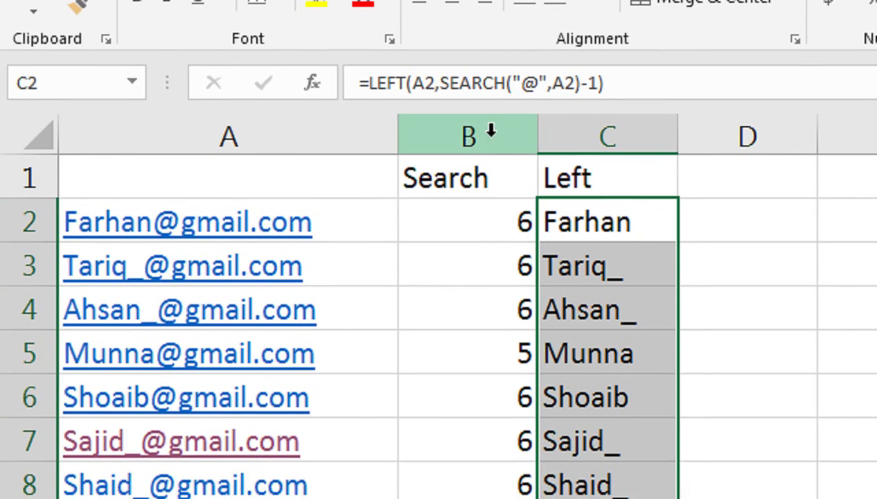
Step: Delete the Search helper column and check that B2 holds =LEFT(A2,SEARCH("@",A2)-1)
right_click(493, 132)
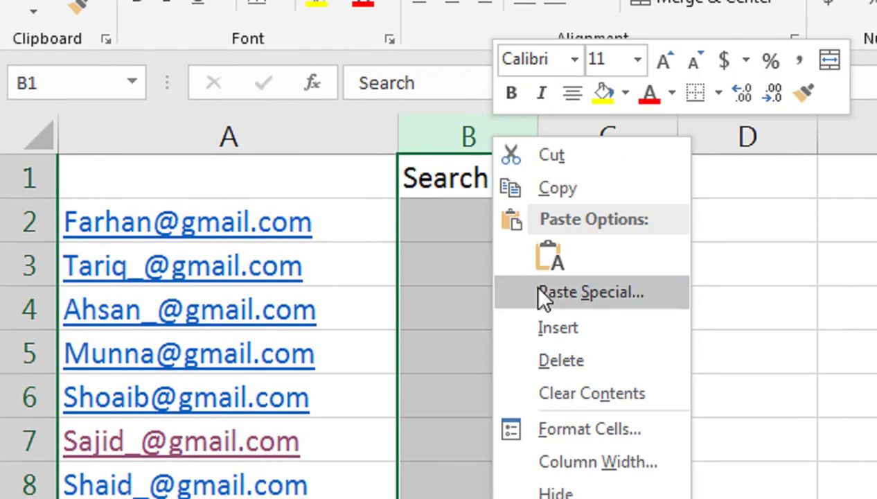
left_click(537, 359)
left_click(446, 176)
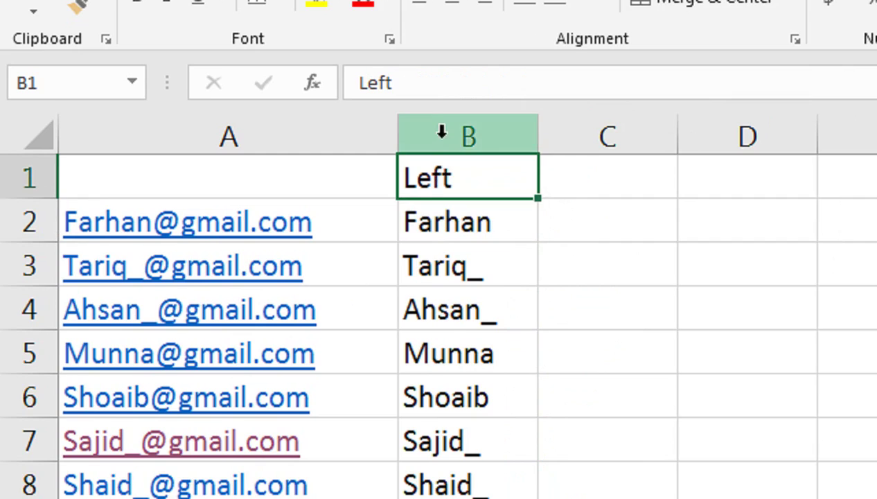
left_click(597, 144)
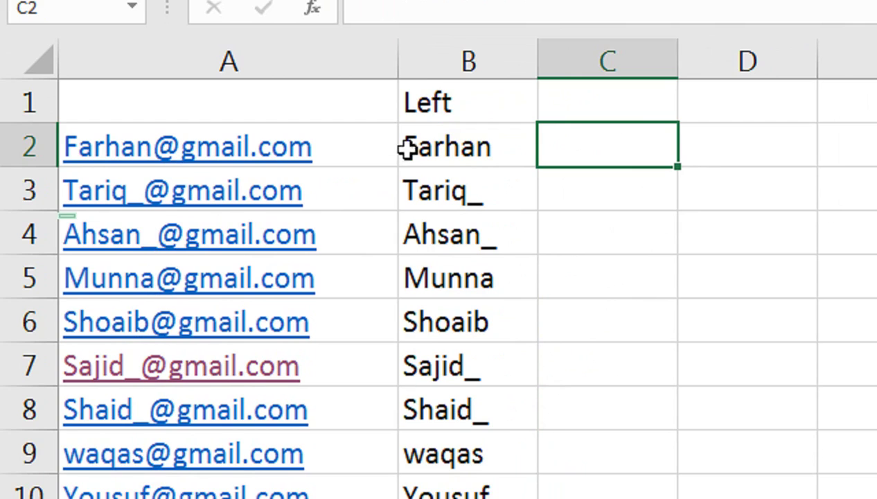
double_click(440, 145)
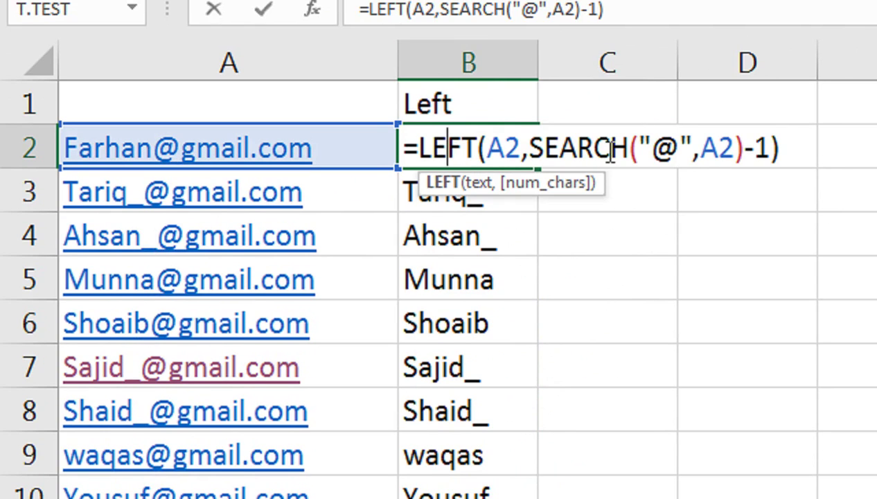
key("Return")
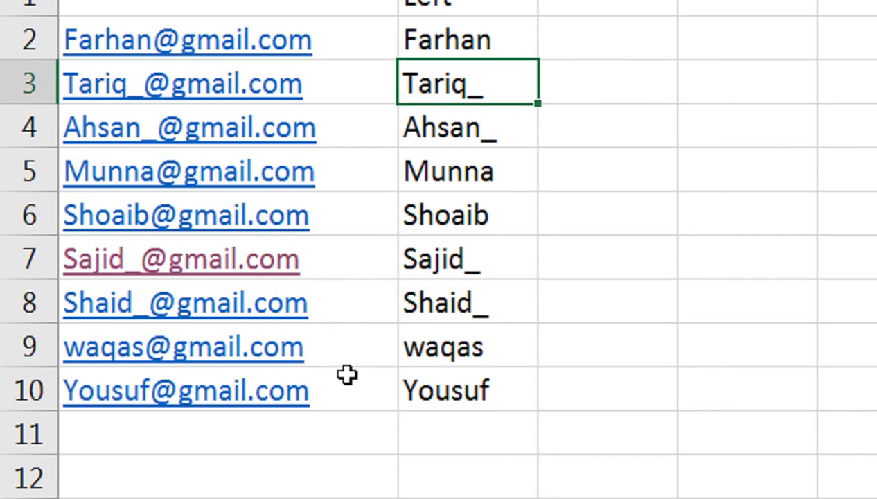
Step: Correct the A6 email address so it ends in .com
key("Left")
key("Down")
key("Down")
key("Down")
key("F2")
key("BackSpace")
key("BackSpace")
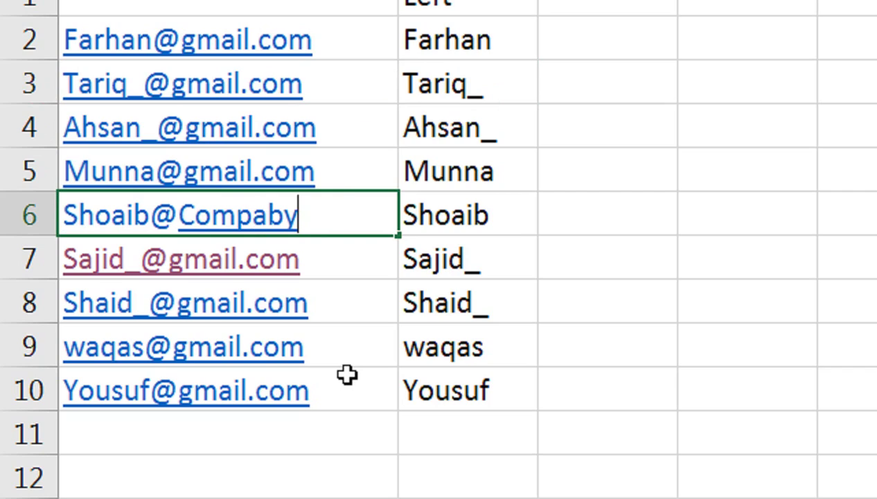
key("BackSpace")
key("BackSpace")
type("m")
key("Return")
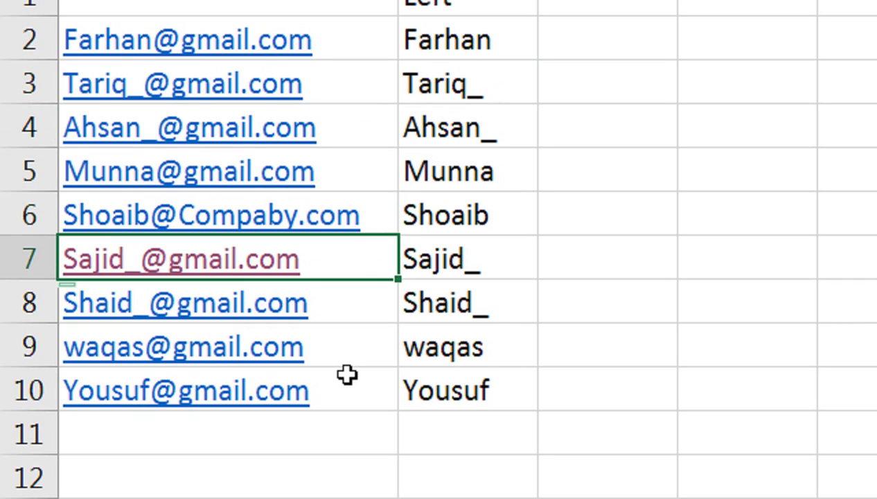
Step: Change the A7 address's domain from gmail.com to yahoo.com
key("F2")
key("BackSpace")
key("BackSpace")
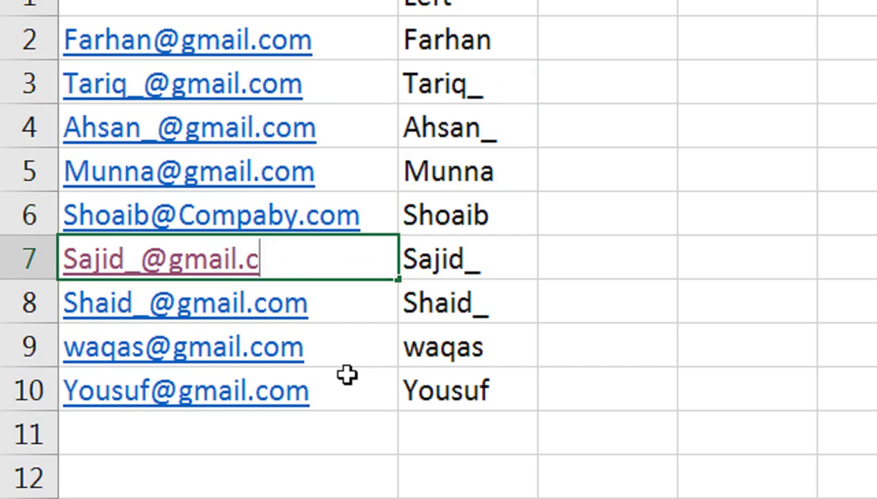
key("BackSpace")
key("BackSpace")
key("BackSpace")
type("ya")
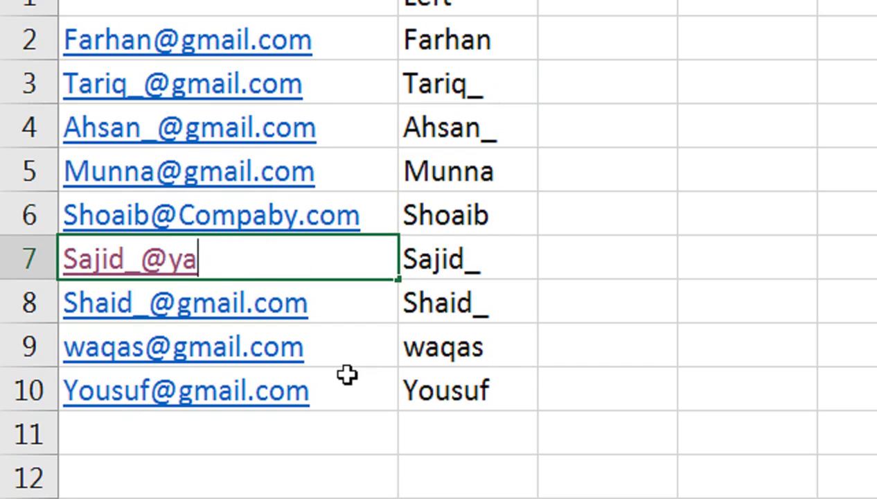
type("hoo.co")
key("Tab")
key("Left")
key("F2")
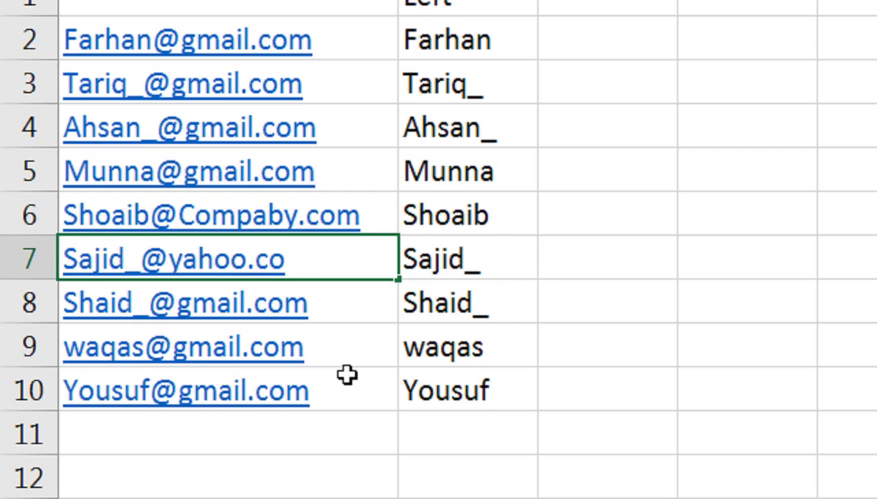
type("m")
key("Tab")
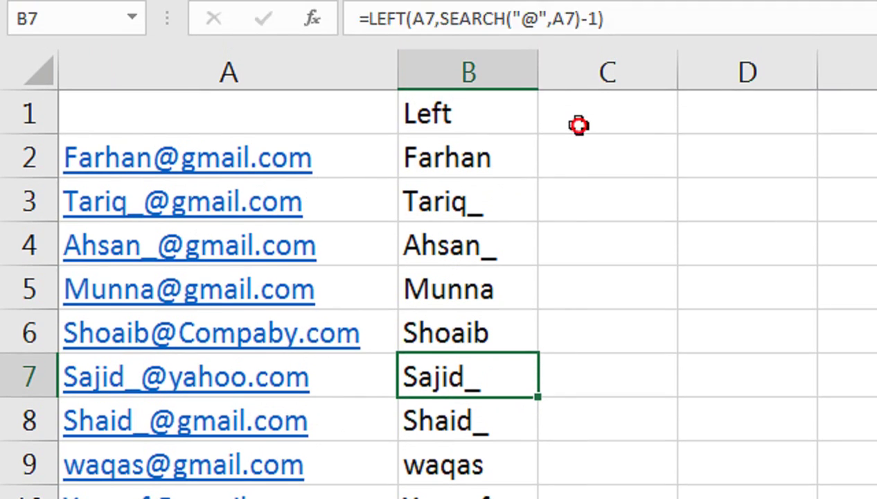
Step: Add the heading Find in cell C1
left_click(578, 125)
type("Find")
key("Tab")
key("Return")
type("=")
key("BackSpace")
type("Fi")
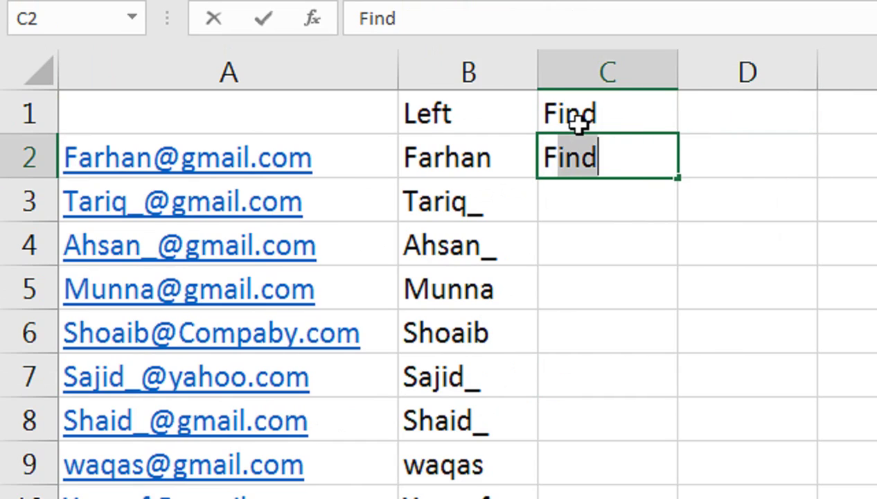
type("nd")
key("Tab")
key("shift+Tab")
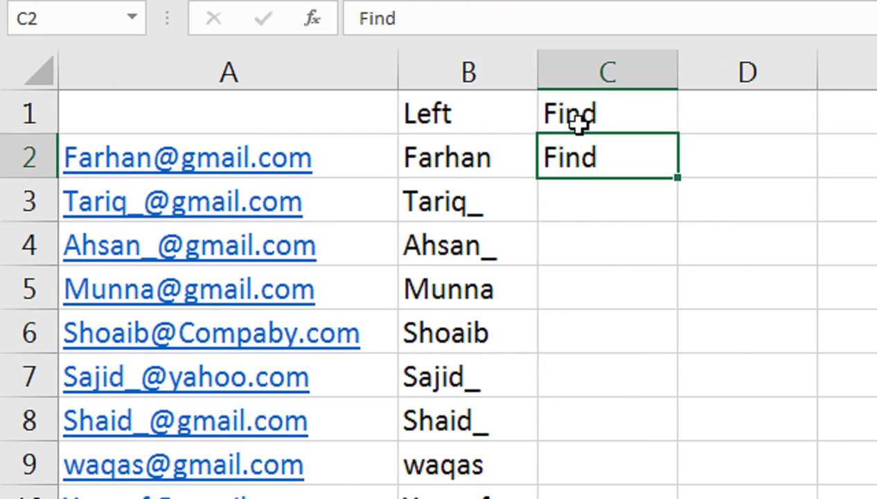
Step: Enter =FIND("@",A2) in C2, fill it down the column and centre the results
type("=fin")
key("Tab")
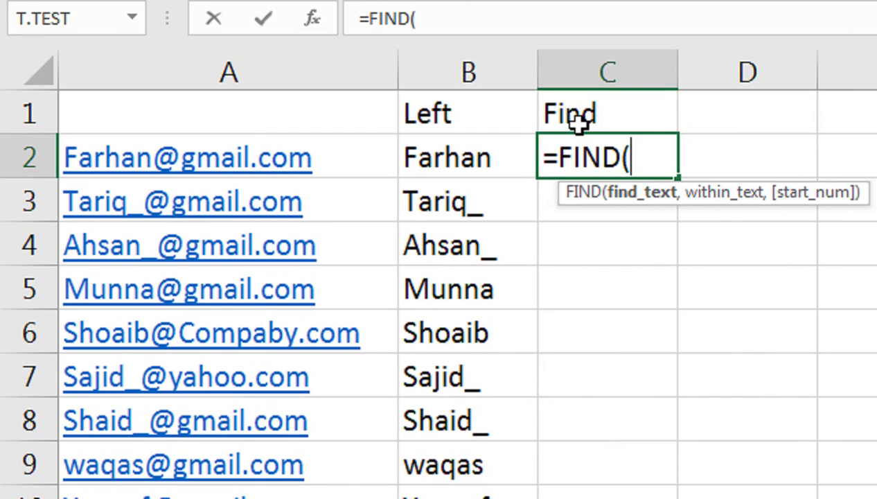
key("Left")
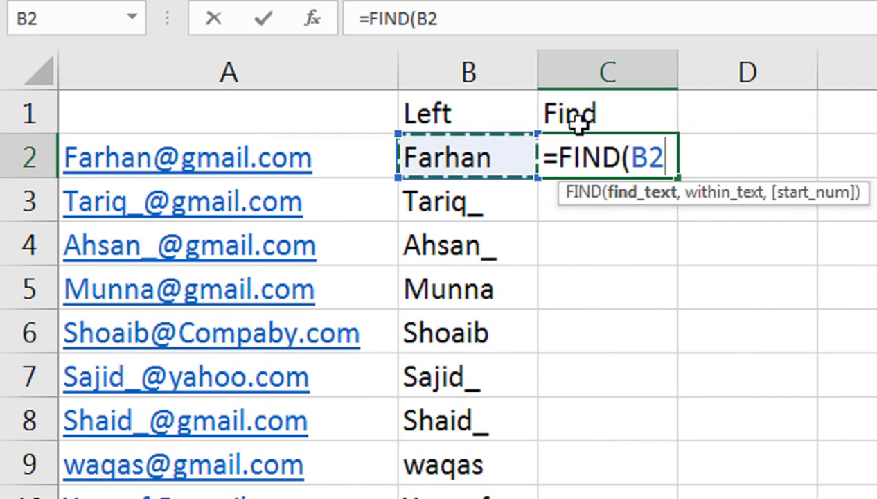
key("BackSpace")
key("BackSpace")
type("\"")
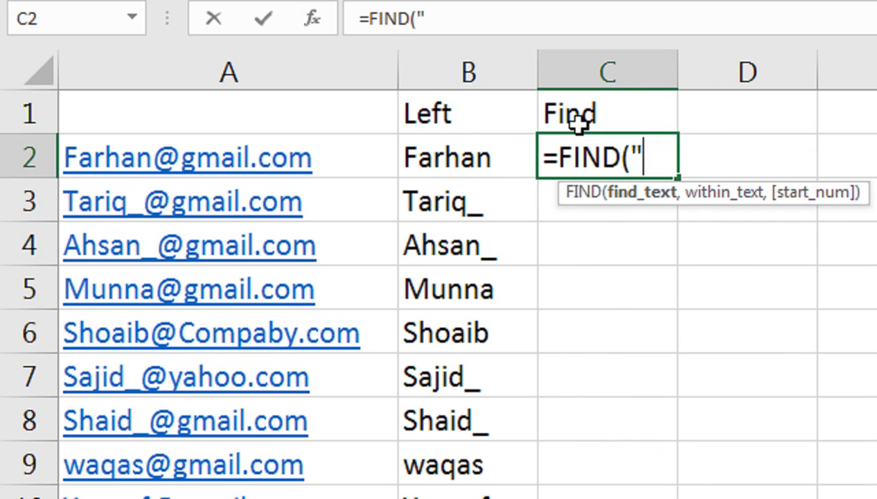
type("@\",")
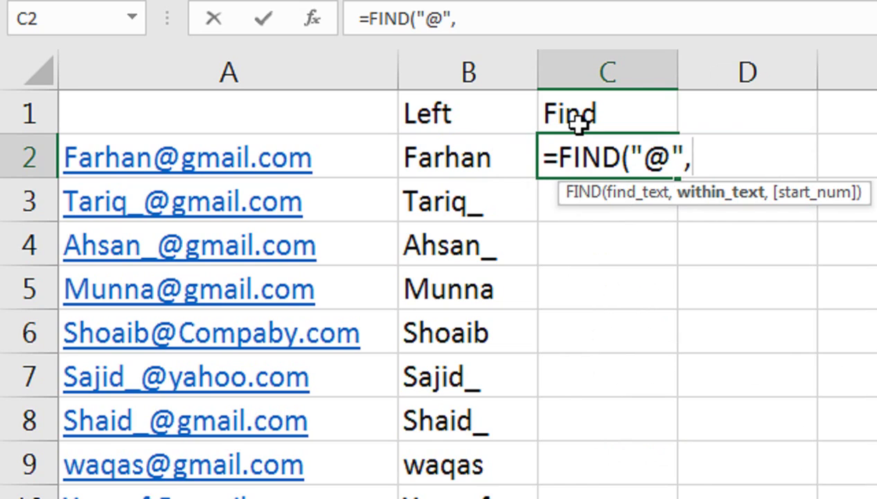
key("Left")
key("Left")
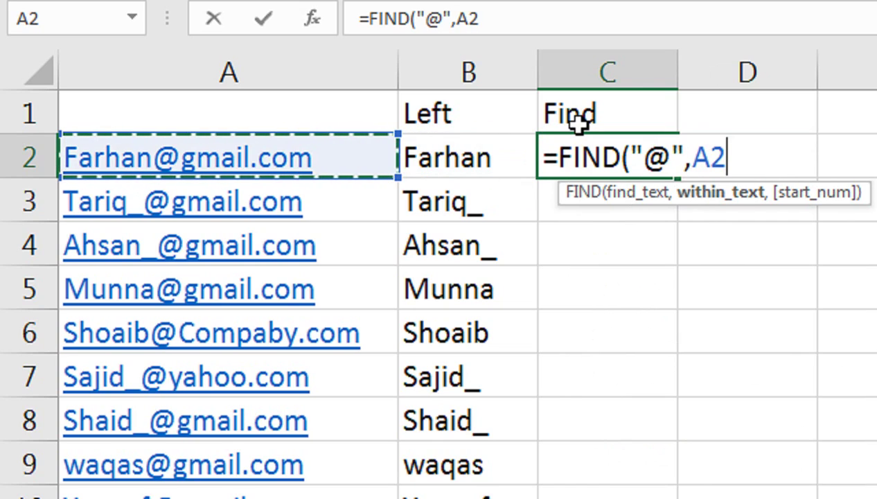
type(")")
key("Return")
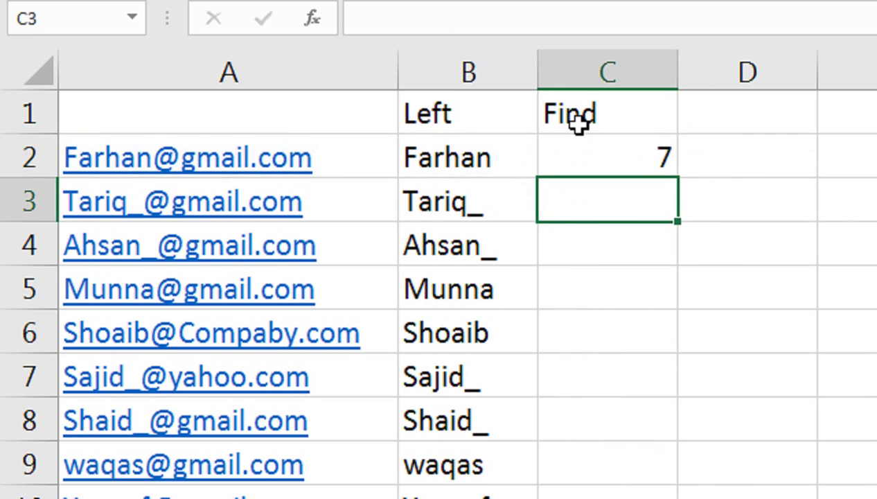
left_click(599, 142)
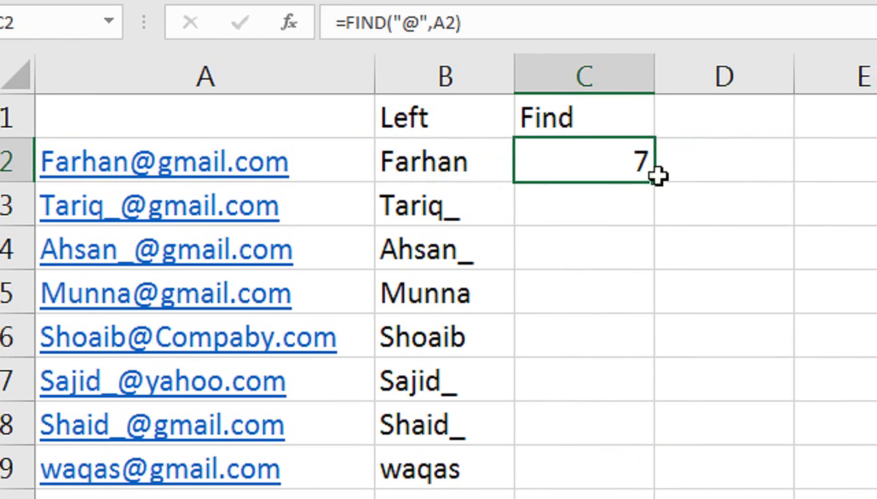
double_click(657, 183)
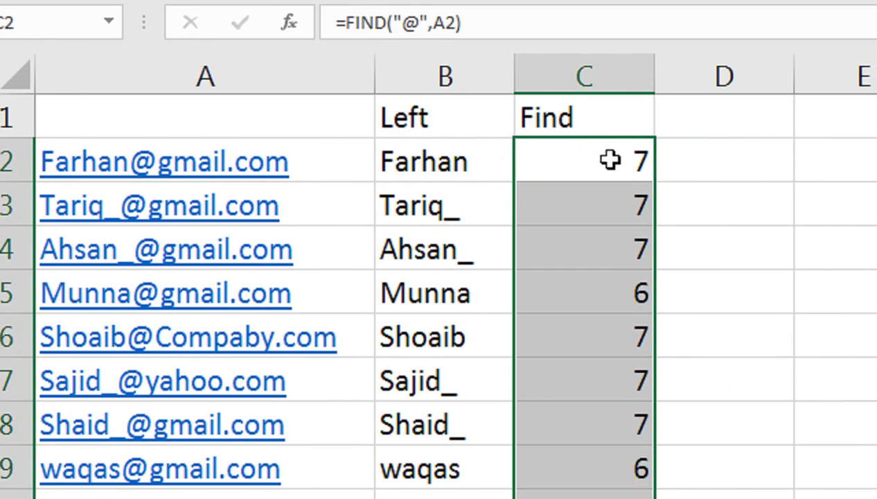
left_click(438, 125)
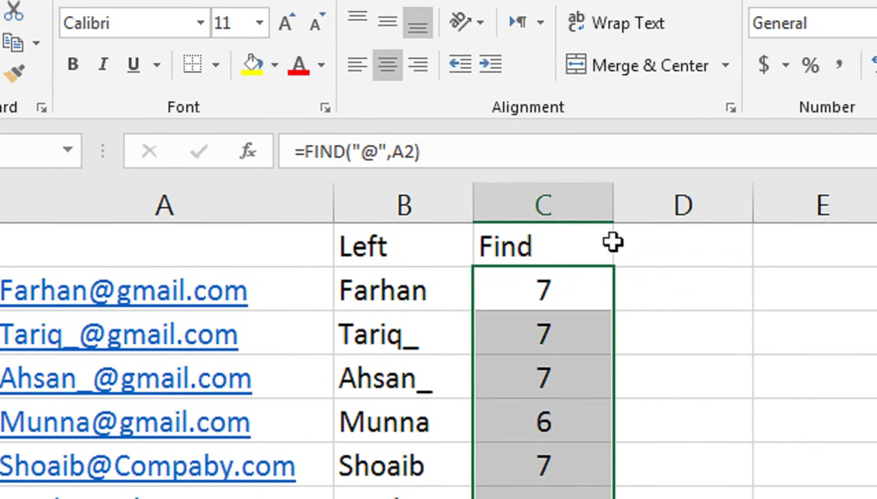
Step: Add the heading len in D1 and enter =LEN(A2) in D2
left_click(634, 243)
type("len")
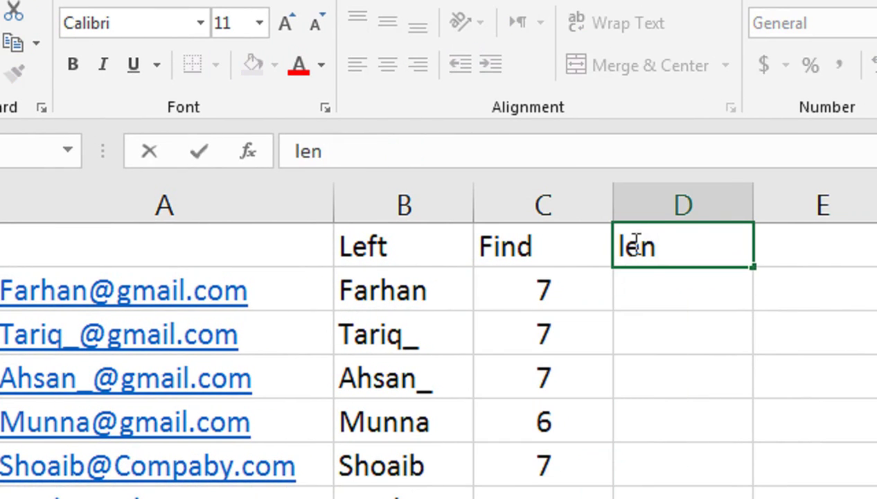
key("Tab")
key("Return")
type("=")
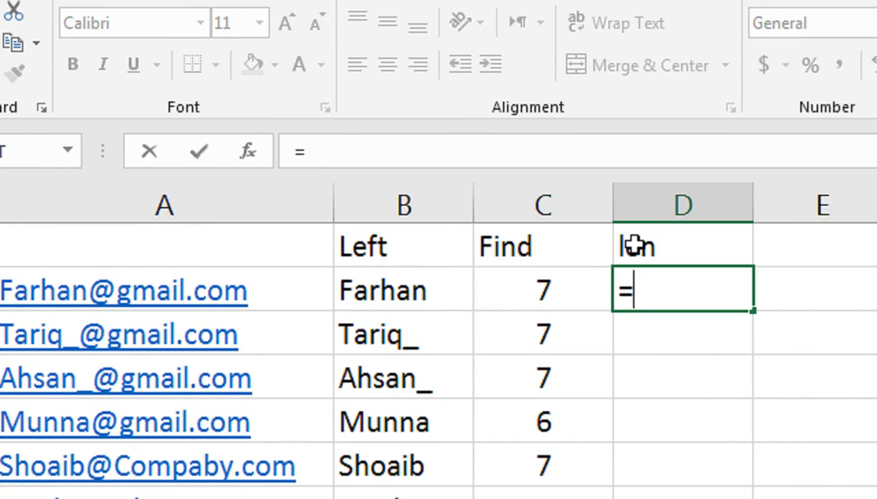
type("len")
key("Tab")
key("Left")
key("Left")
key("Left")
type(")")
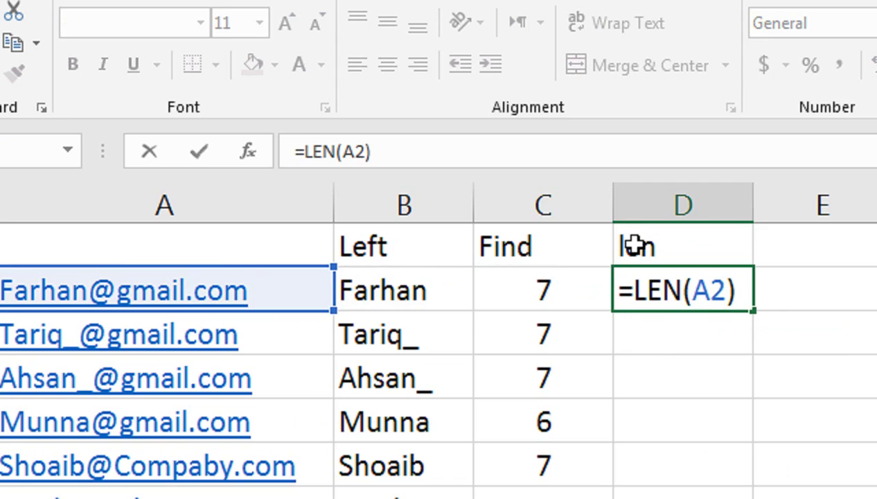
key("Return")
Step: Fill the LEN formula down to row 10 and select the Find and len results together
left_click(693, 299)
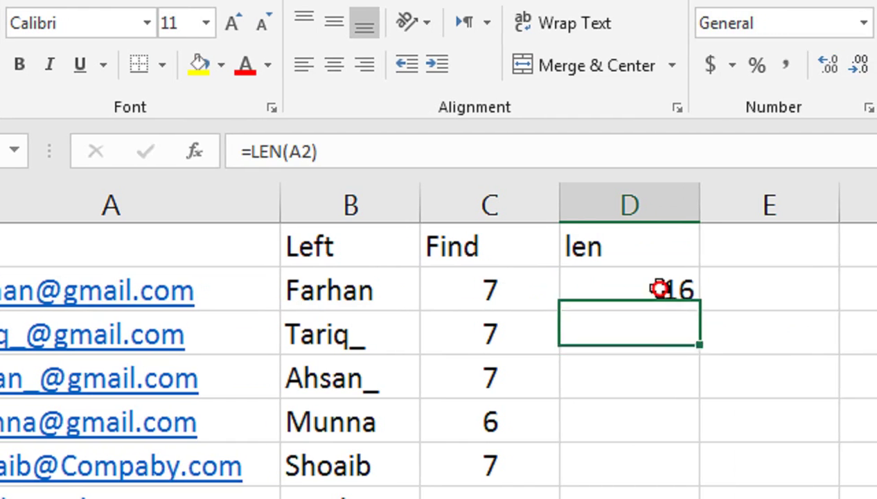
left_click_drag(753, 312, 736, 498)
left_click_drag(643, 458, 623, 405)
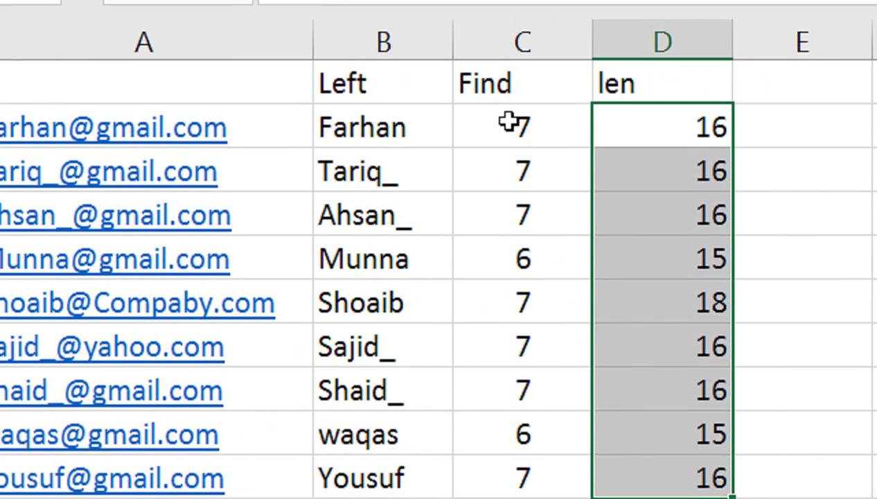
left_click_drag(523, 95, 692, 445)
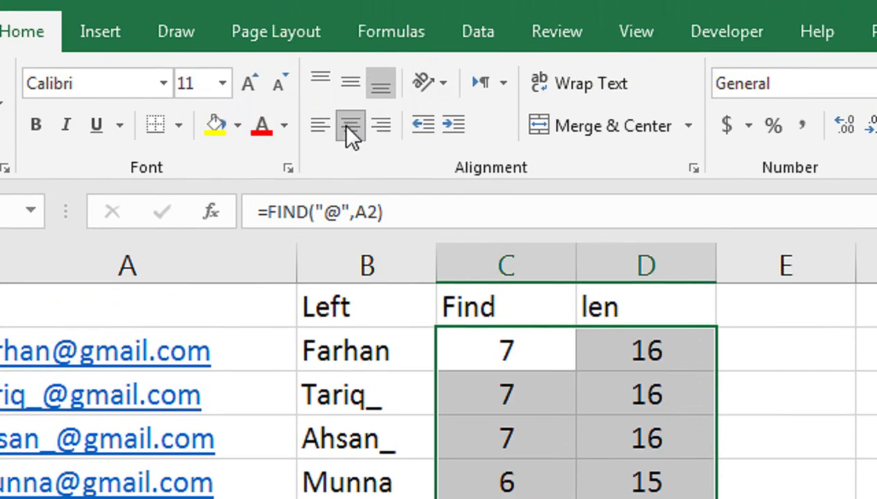
Step: Centre the row 1 headings from B1 to E1
left_click(686, 307)
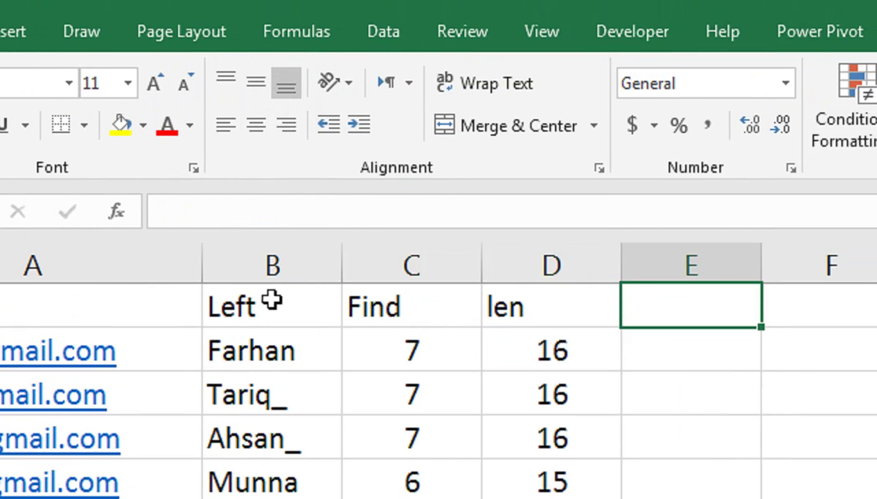
left_click_drag(303, 305, 714, 294)
left_click(239, 159)
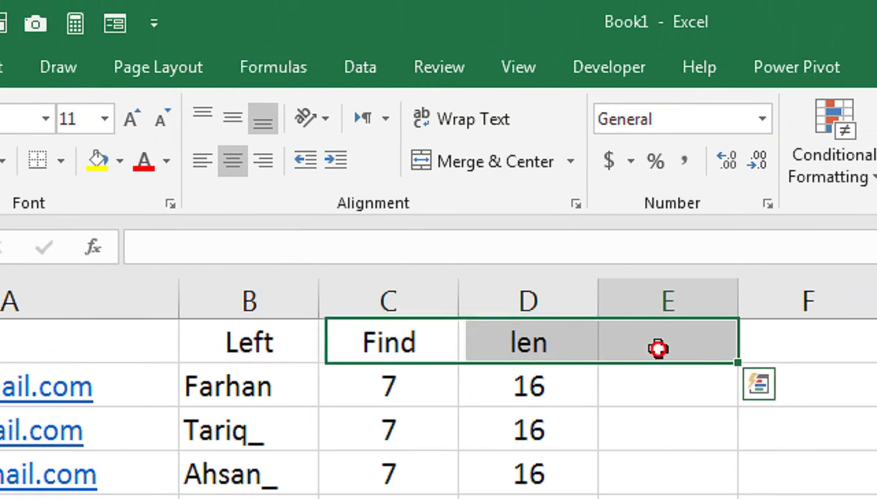
Step: Add the heading 'right' in cell E1
left_click(656, 347)
type("ri")
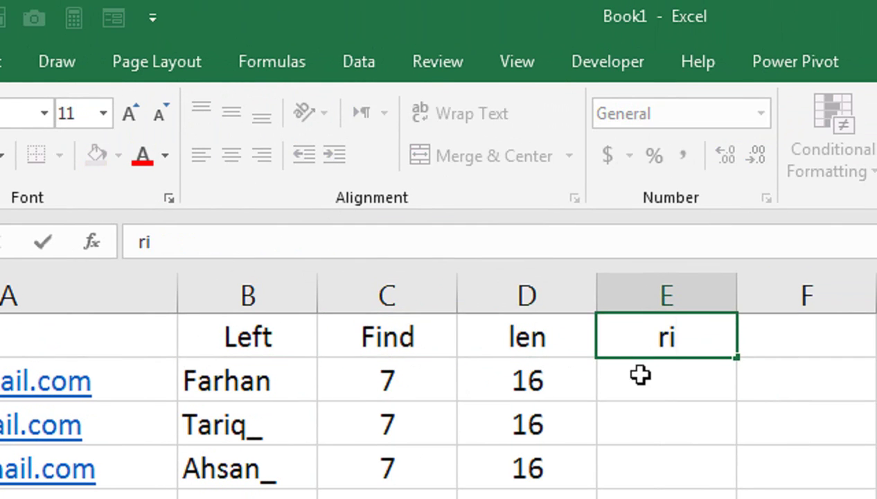
type("ght")
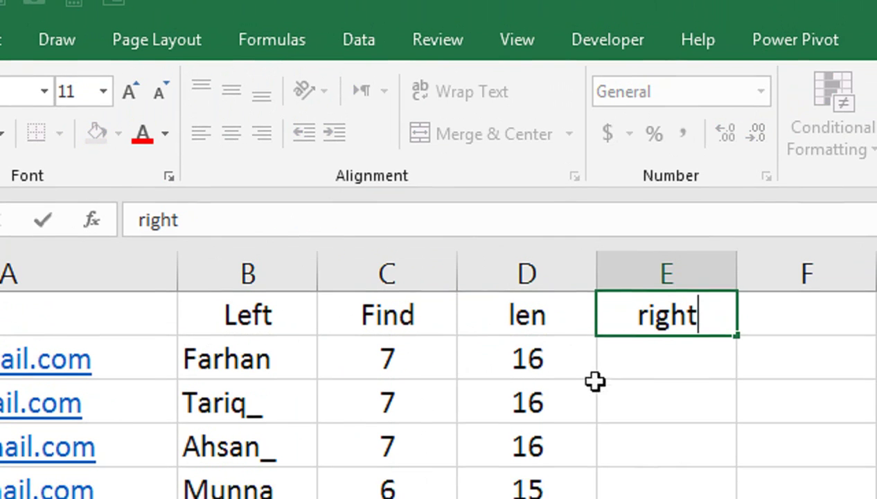
left_click(632, 353)
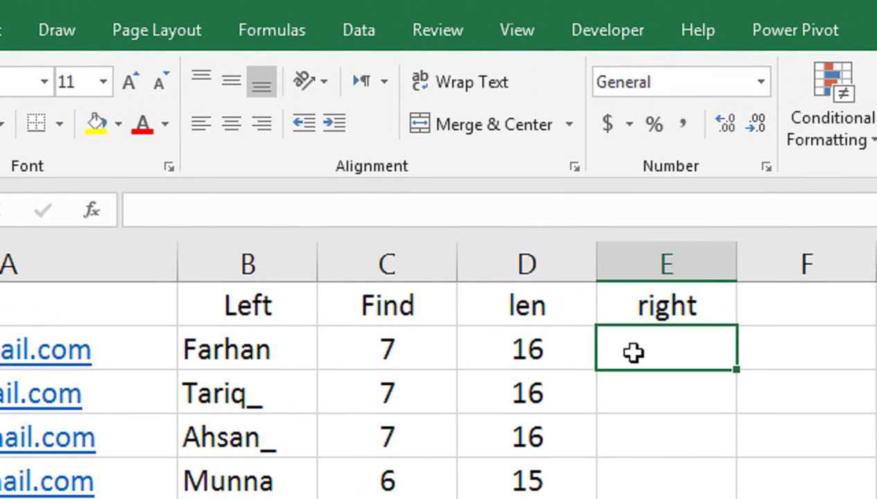
left_click(419, 261)
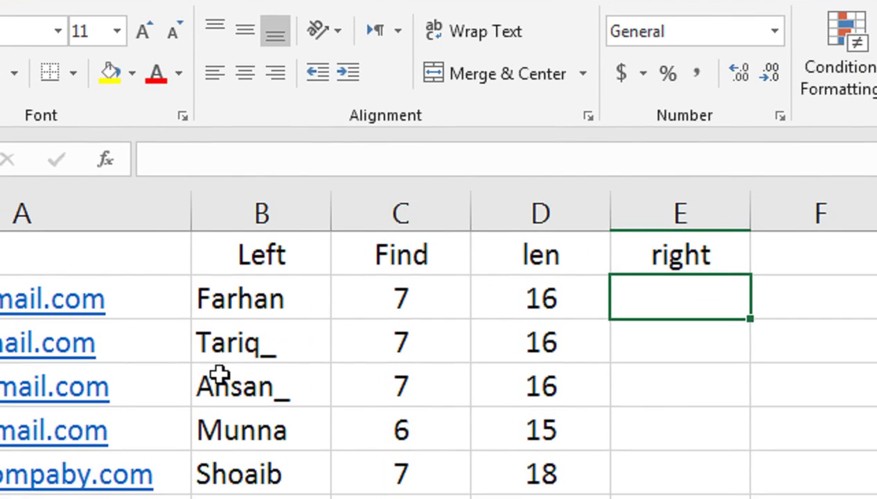
Step: Enter =RIGHT(A2,D2-C2) in E2 to extract the domain
type("=rig")
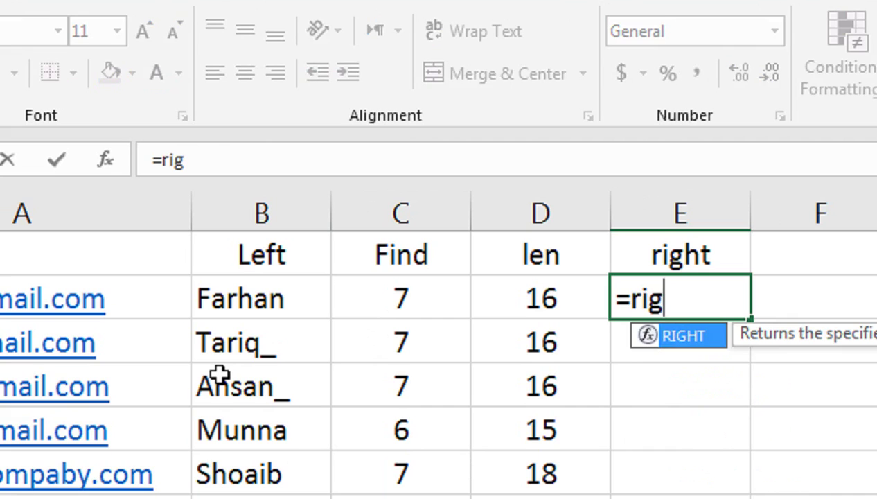
key("Tab")
key("Left")
key("Left")
key("Left")
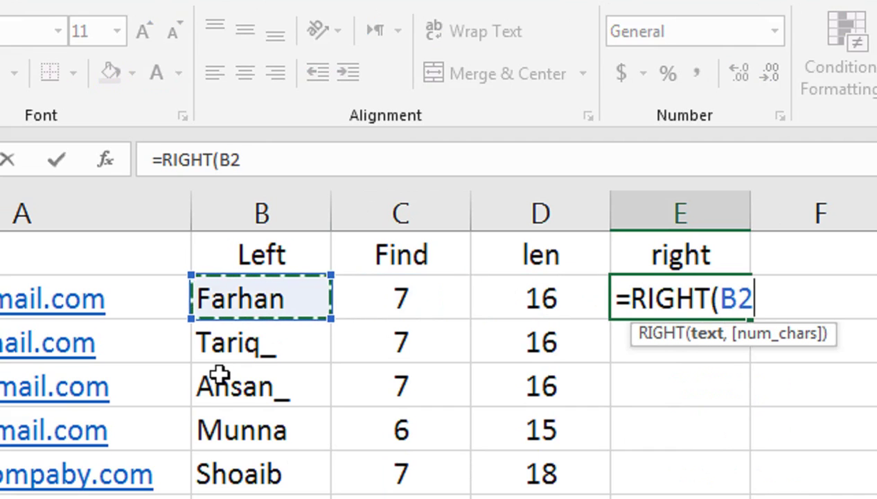
key("Left")
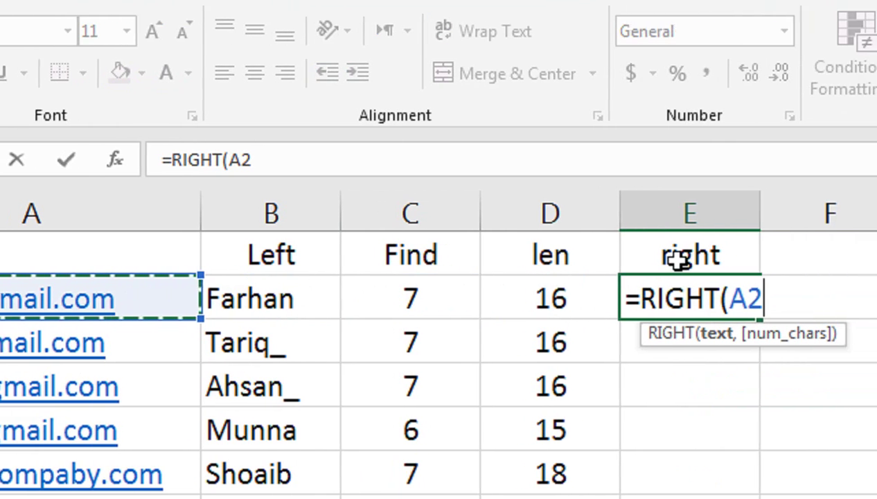
type(":")
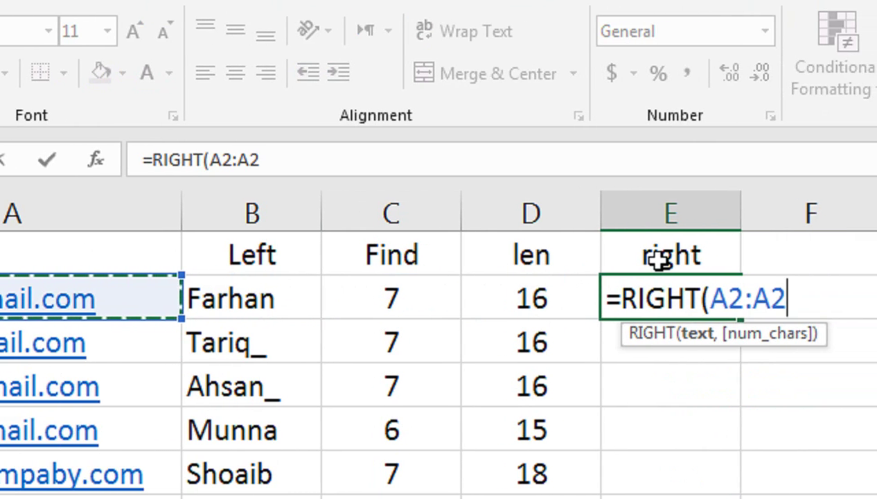
key("BackSpace")
key("BackSpace")
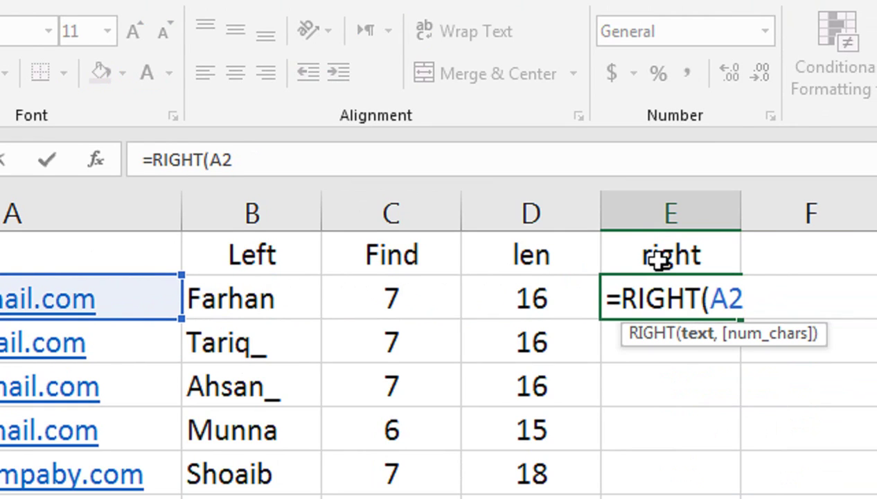
key("BackSpace")
key("BackSpace")
left_click(203, 299)
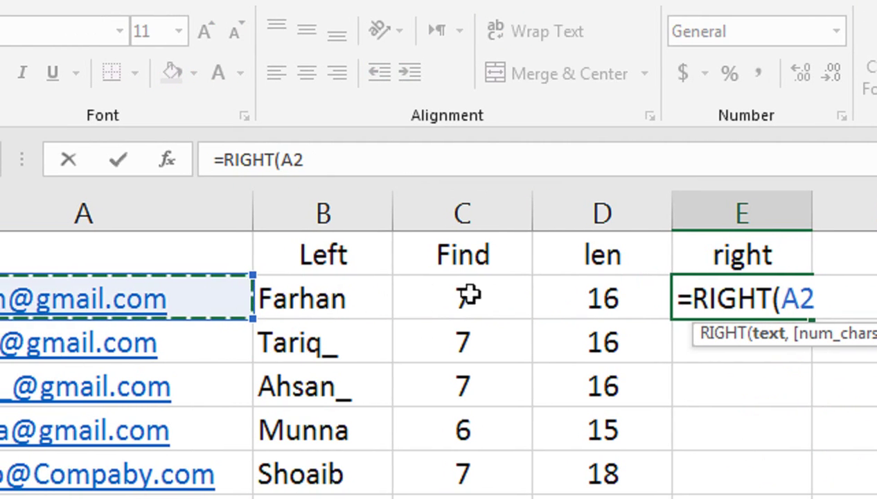
type(";")
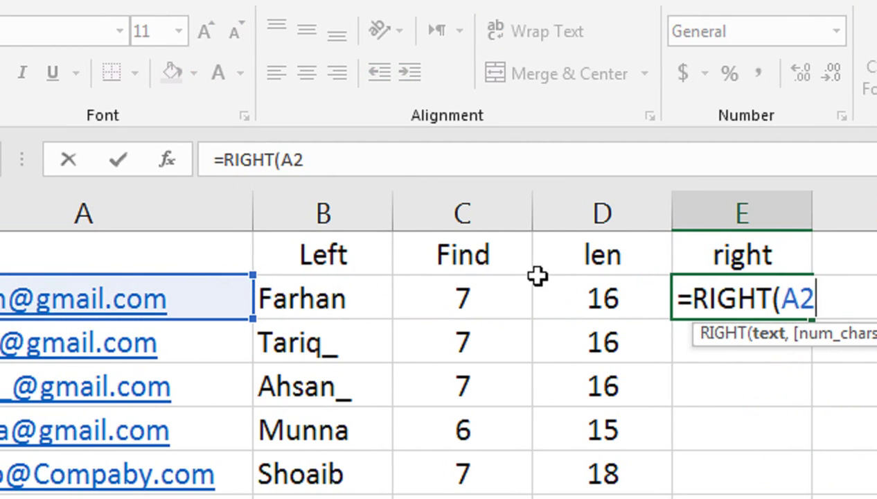
type(",")
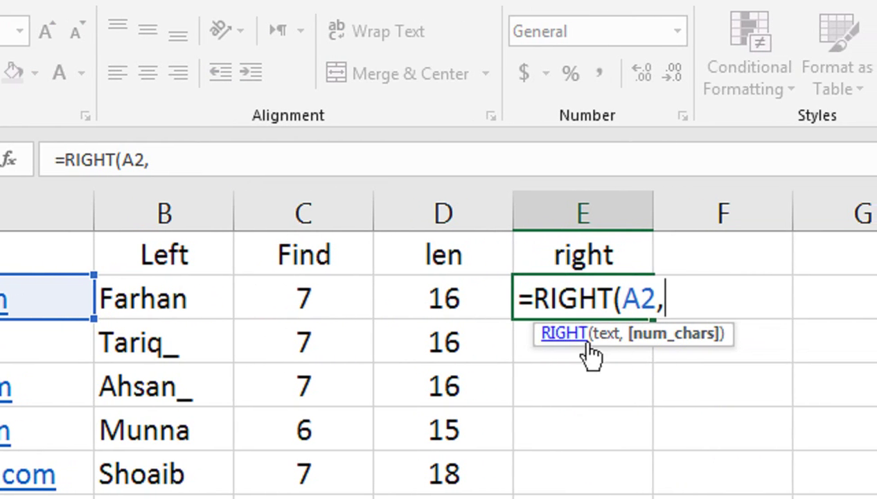
left_click(472, 299)
type("-")
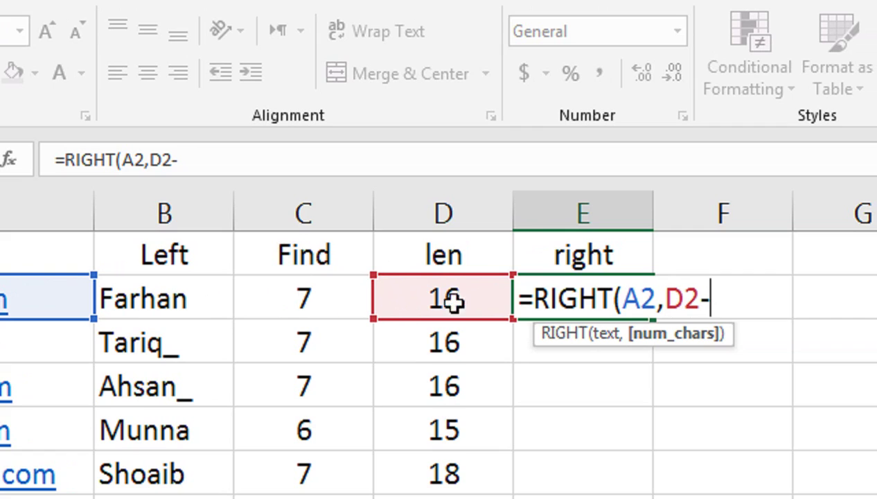
left_click(333, 299)
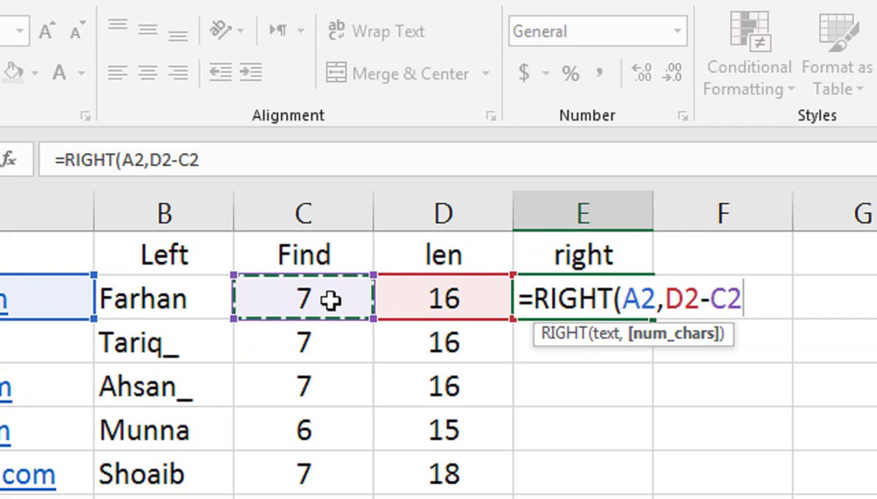
type(")")
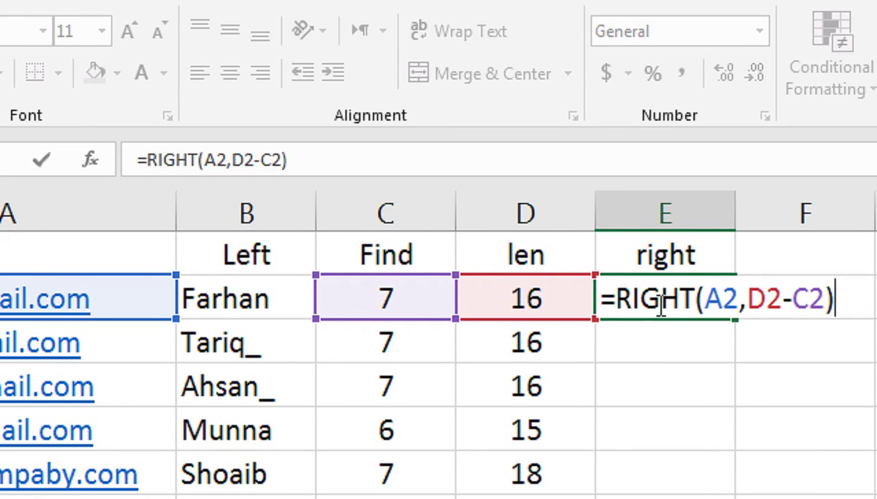
key("Return")
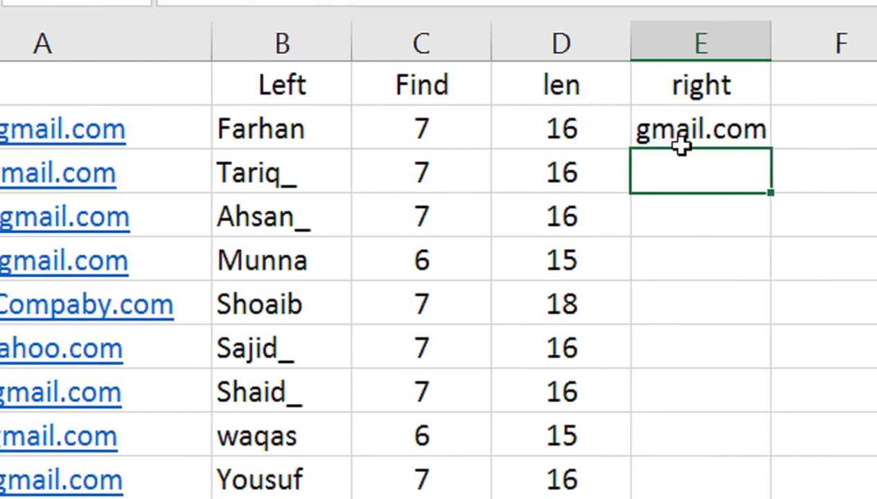
Step: Fill the RIGHT formula down to row 10 and autofit column E
left_click(682, 142)
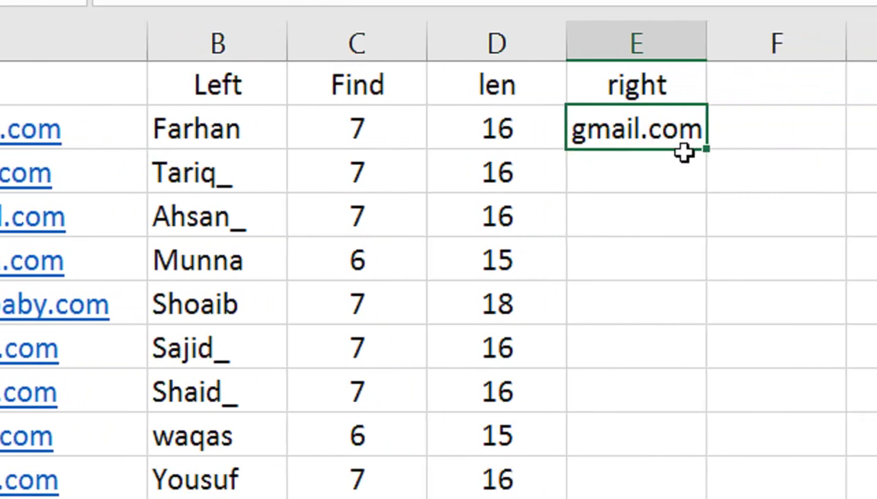
left_click_drag(647, 149, 623, 479)
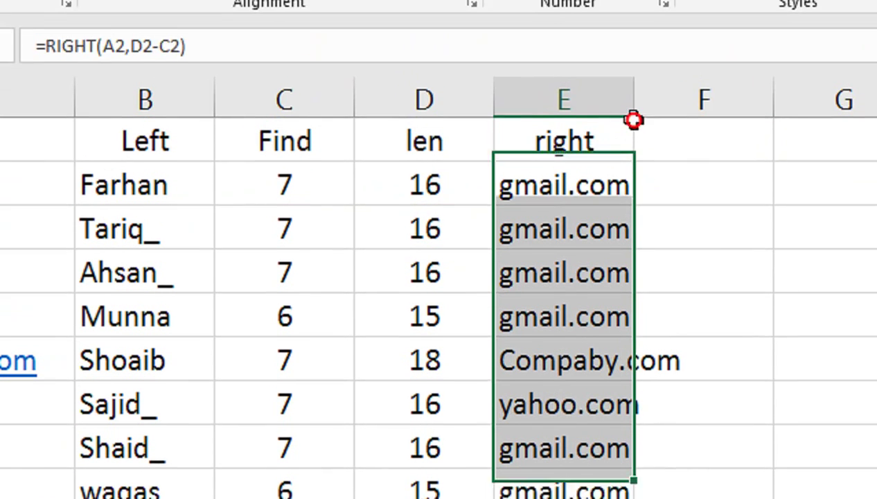
left_click(614, 98)
double_click(634, 48)
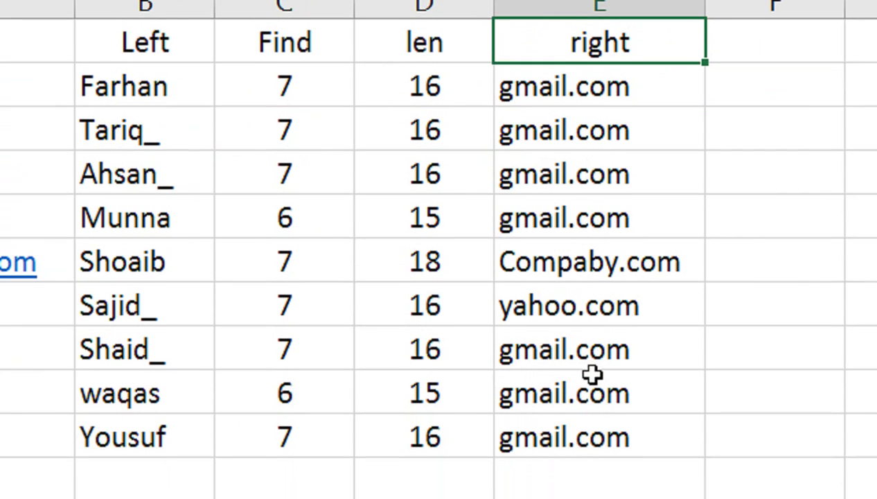
key("Down")
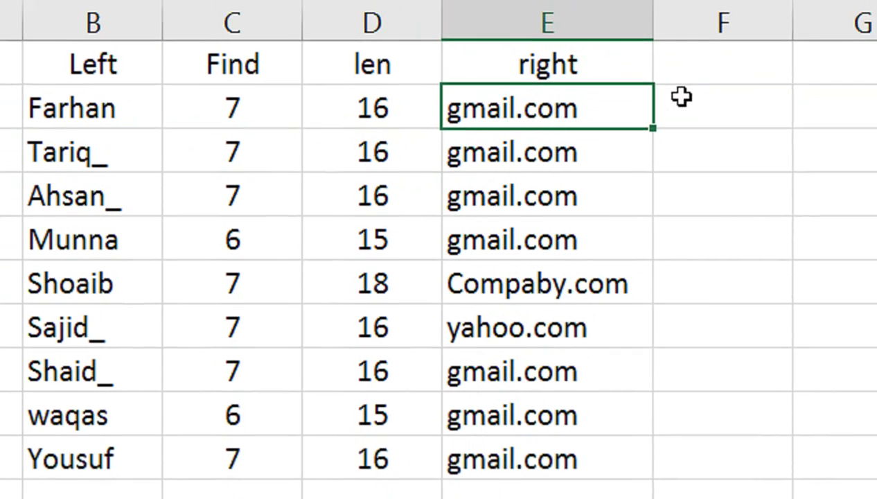
Step: Enter =FIND("@",A2)+1 in F2 to get the domain's start position
left_click(658, 125)
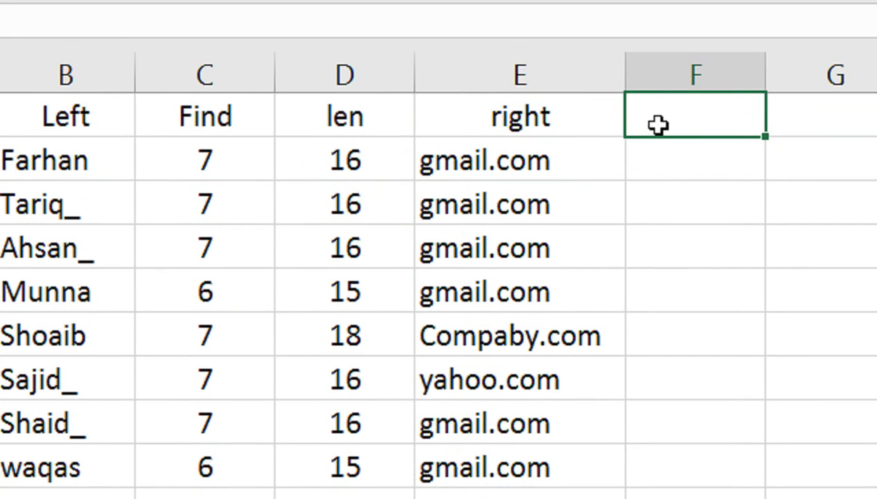
key("Down")
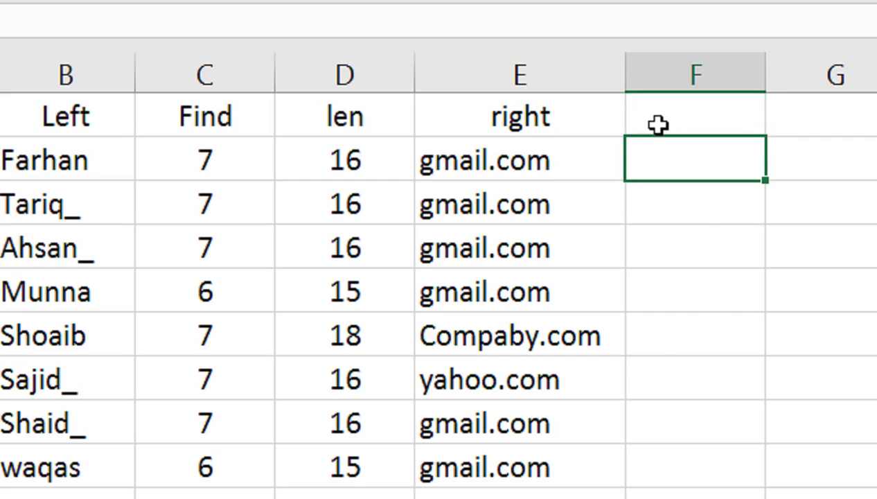
type("=finf")
key("Tab")
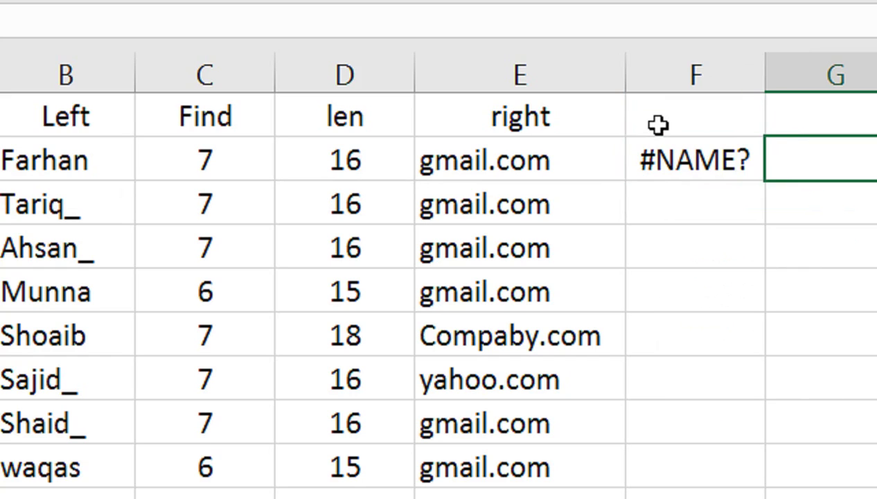
key("Left")
type("=fi")
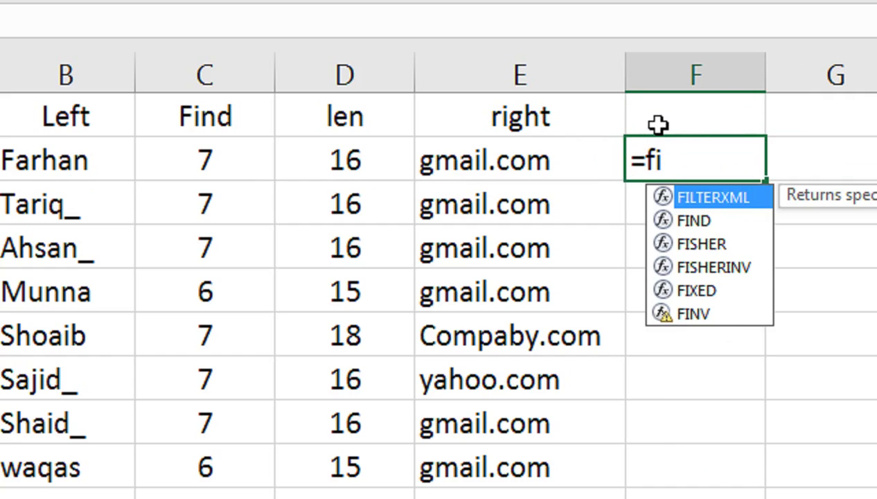
type("nd")
key("Tab")
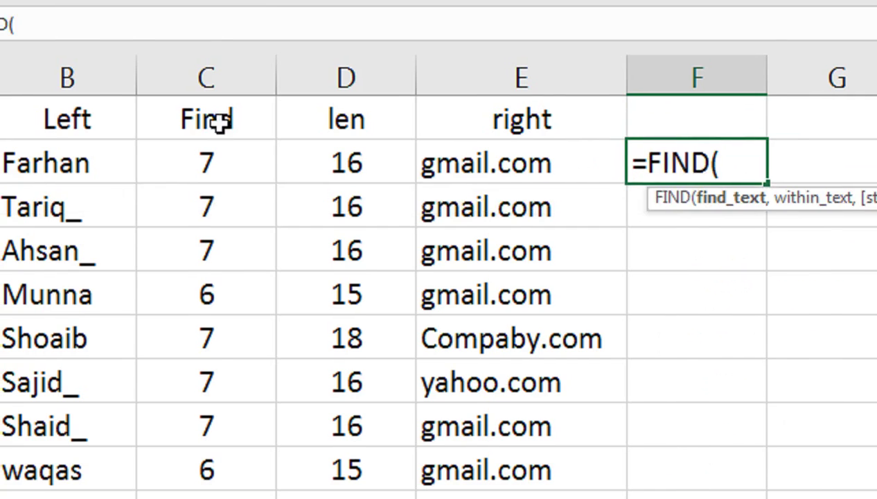
left_click(343, 169)
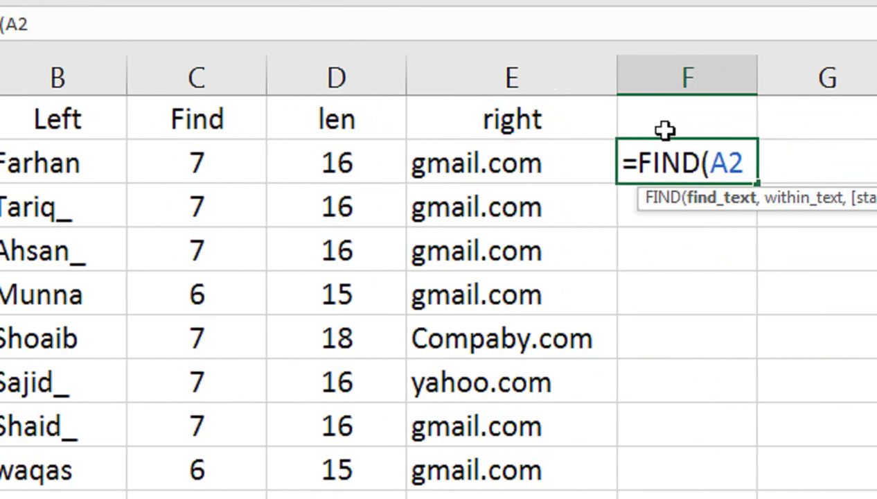
key("BackSpace")
key("BackSpace")
type("\"")
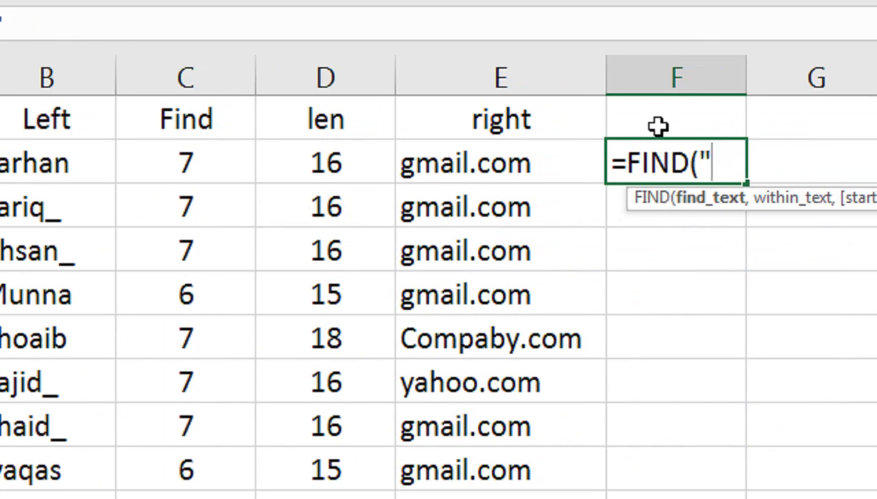
type("@\"")
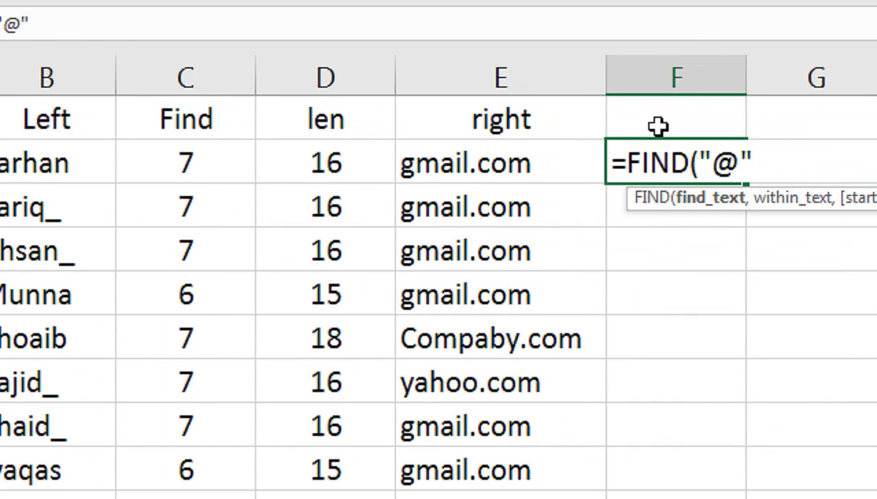
type(",A")
key("Down")
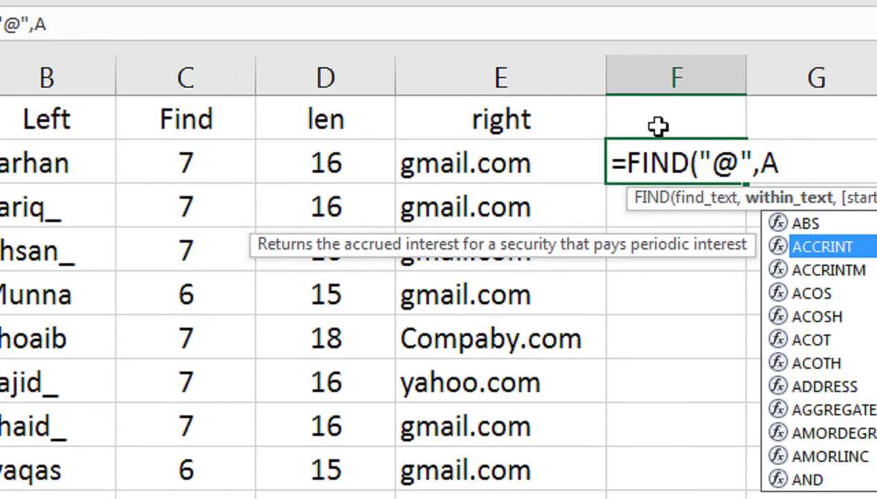
type("2")
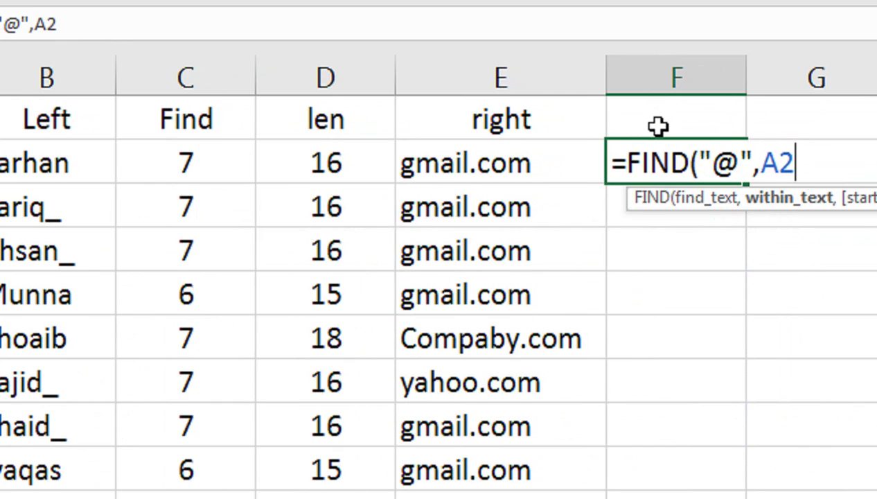
type(")+1")
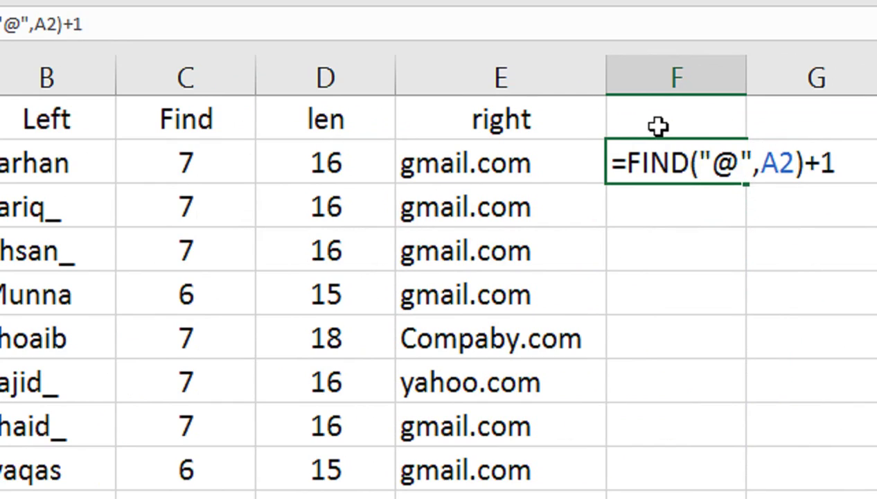
key("Return")
Step: Fill the F2 formula down the column with Ctrl+D
key("Up")
key("shift+Down")
key("shift+Down")
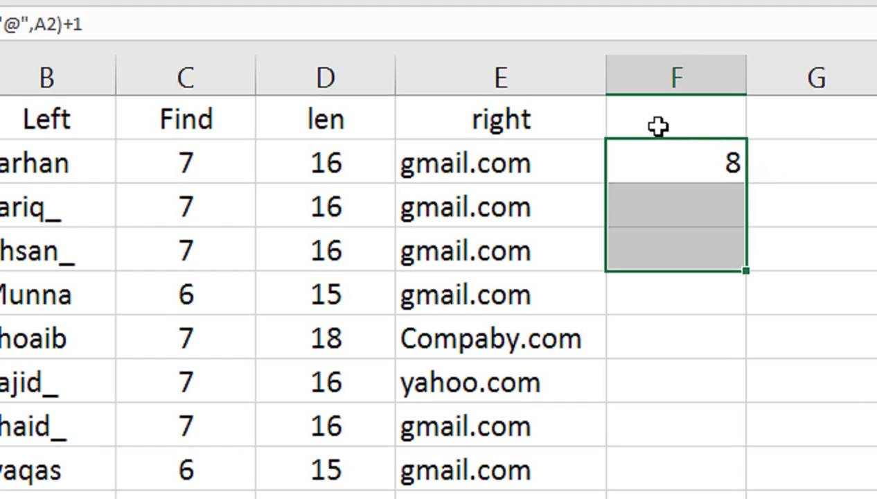
key("shift+Down")
key("shift+Down")
key("shift+Down")
key("shift+Down")
key("shift+Down")
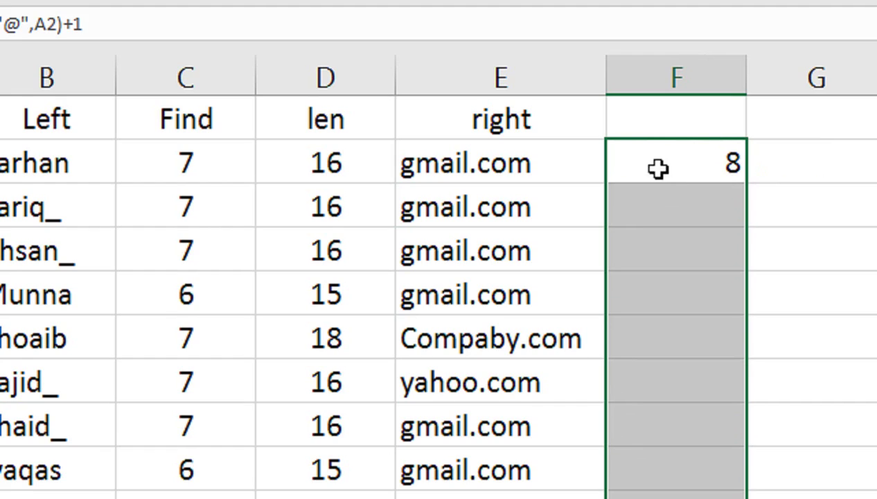
key("ctrl+d")
left_click(637, 121)
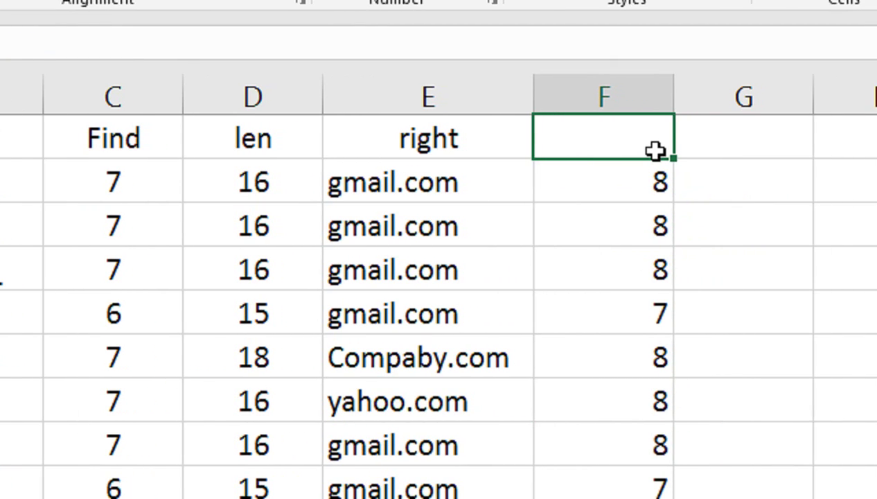
Step: Enter a FIND formula in G2 locating ".com" within A2
key("Down")
key("Right")
type("=fim")
key("BackSpace")
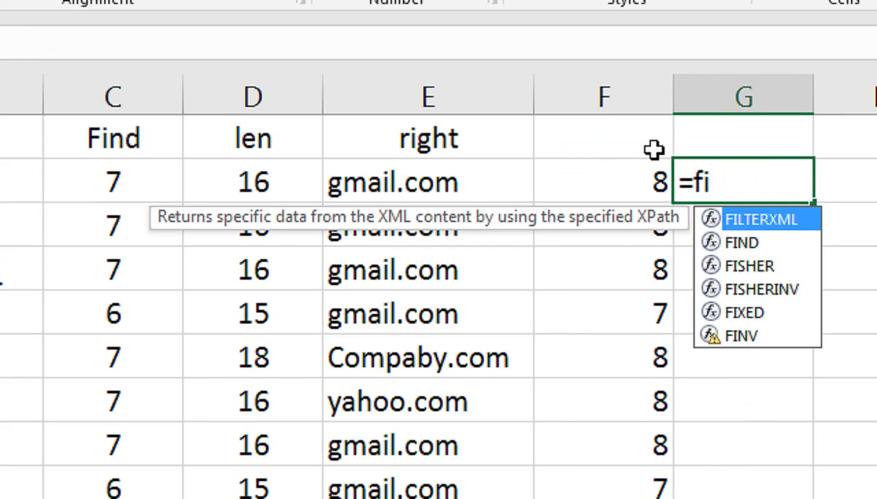
type("nd")
key("Tab")
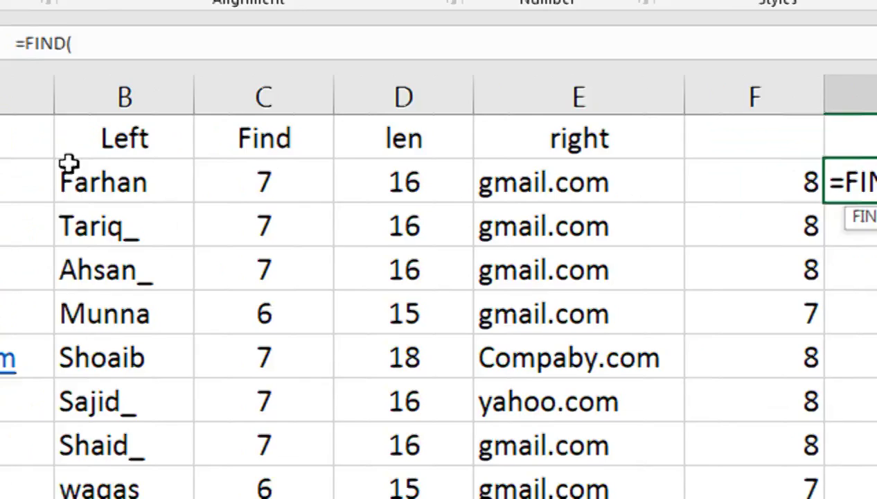
left_click(225, 156)
key("Down")
key("F2")
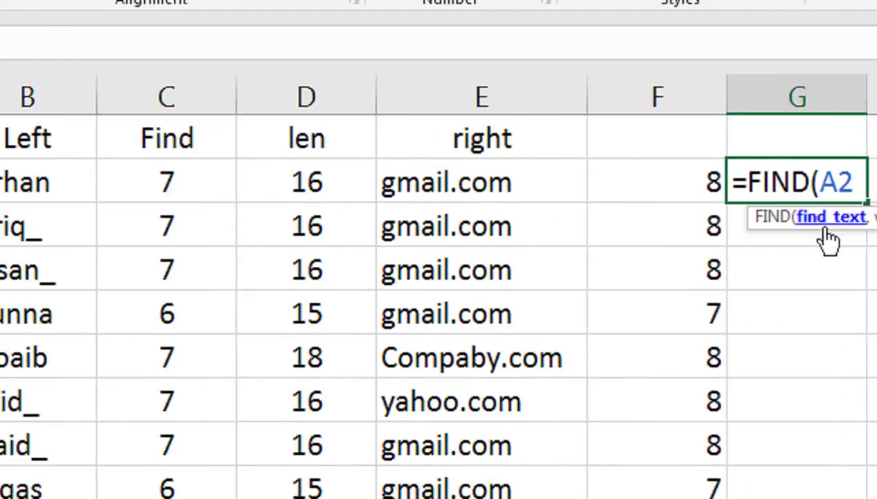
key("BackSpace")
key("BackSpace")
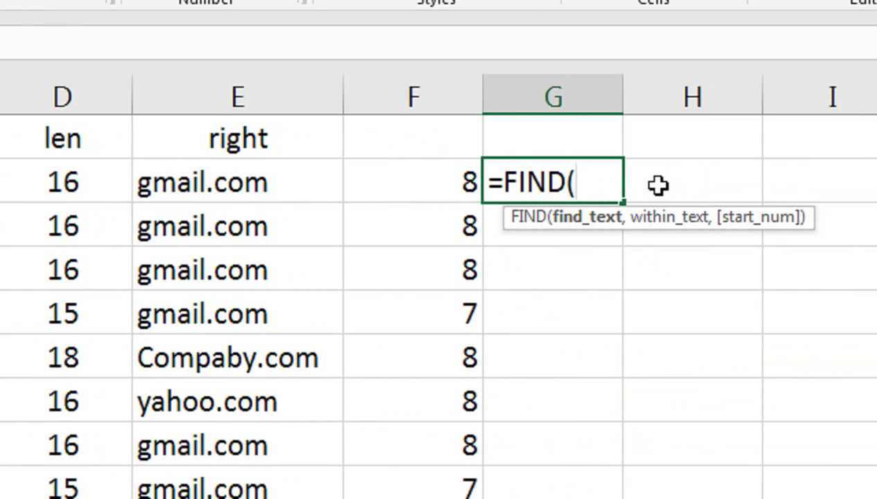
type("\"")
type("co")
key("BackSpace")
key("BackSpace")
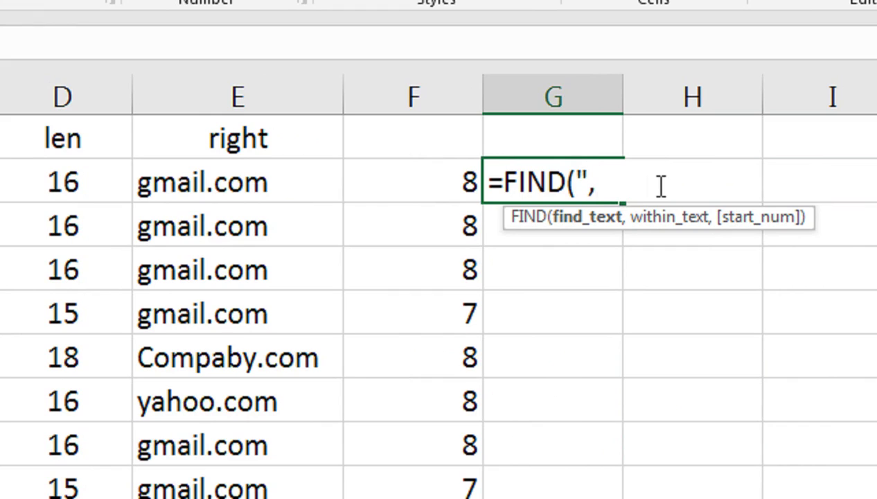
type(".COm")
key("BackSpace")
key("BackSpace")
type("o,")
key("BackSpace")
type("m\"")
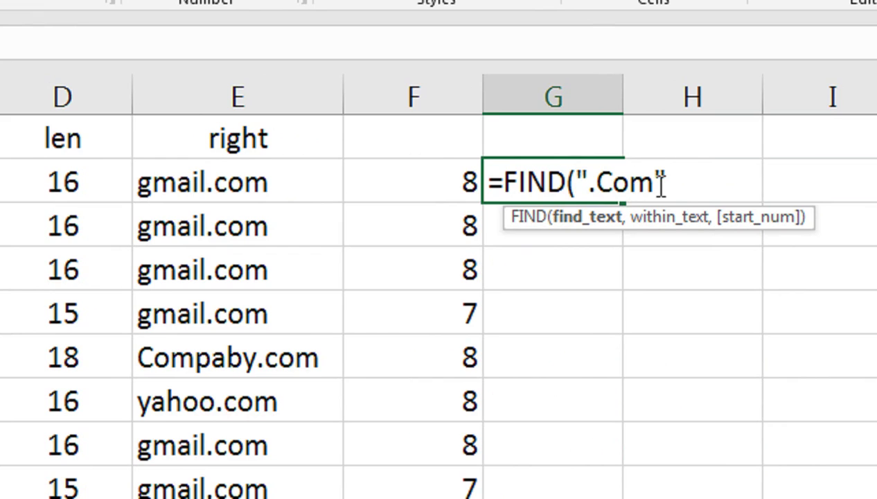
type(",A2")
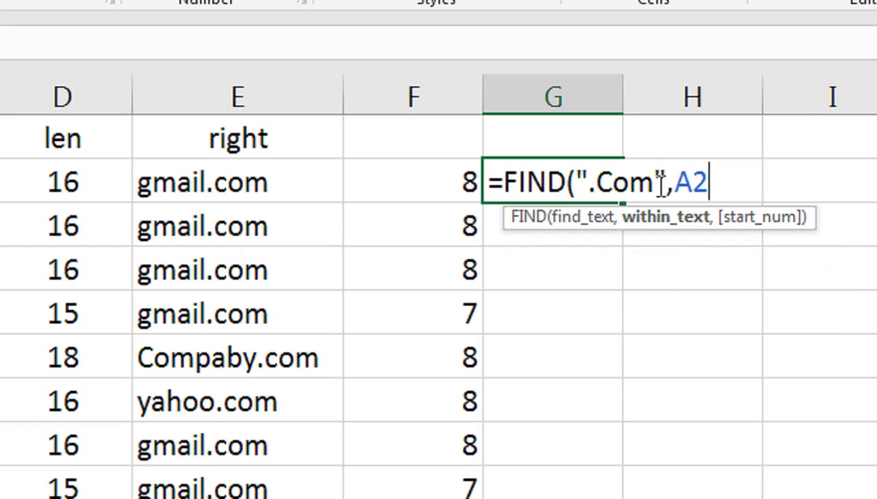
type(")")
key("Return")
Step: Fix the capital C to lowercase ".com" and fill the G2 formula down every email row
key("Up")
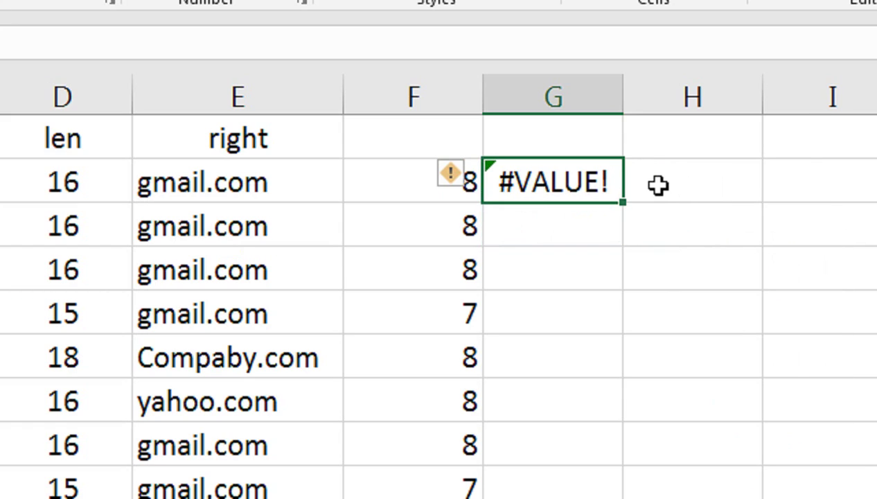
double_click(547, 183)
left_click_drag(611, 182, 594, 182)
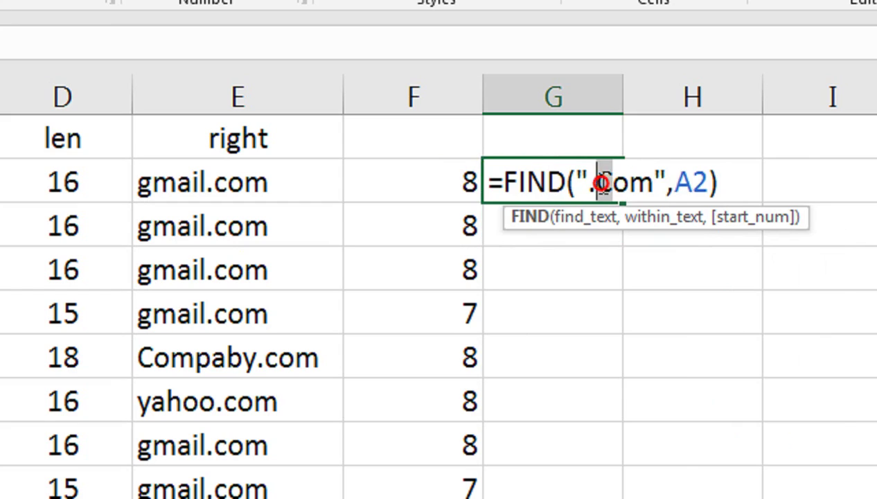
type("c")
key("Return")
key("Up")
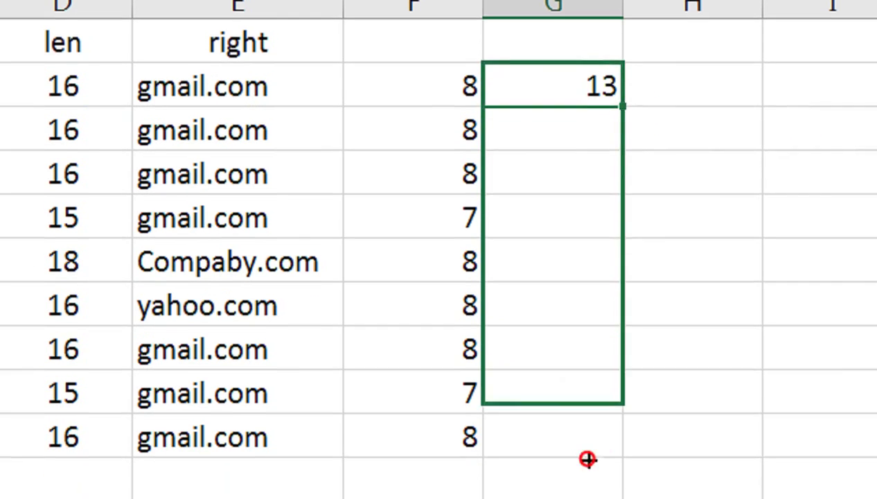
left_click_drag(623, 201, 587, 460)
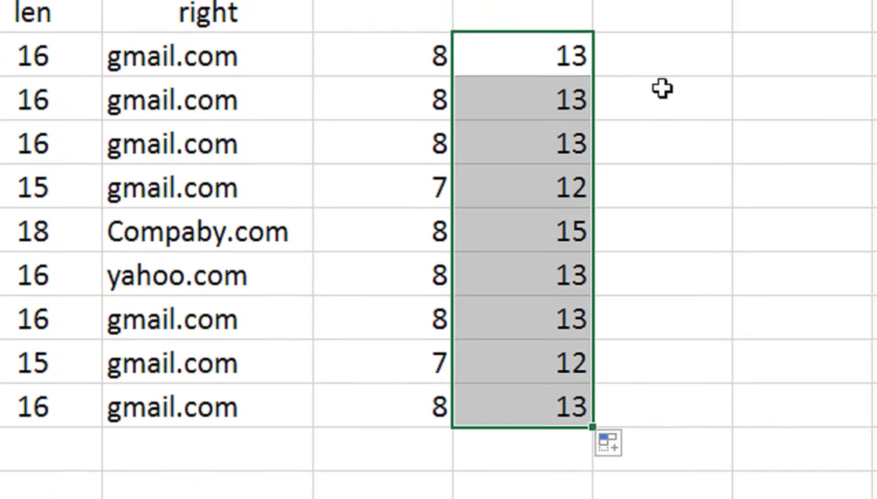
left_click(657, 124)
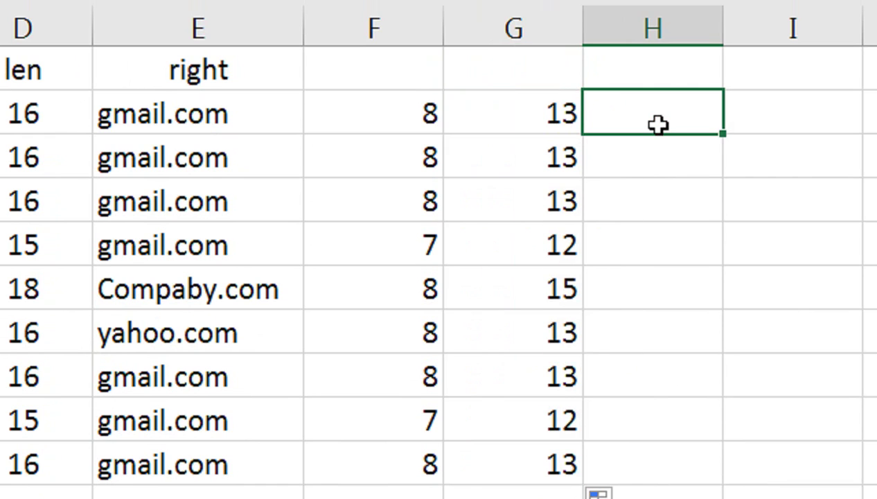
Step: Enter =MID(A2,F2,G2-F2) in H2 to extract the first email's provider name
type("=mi")
key("Tab")
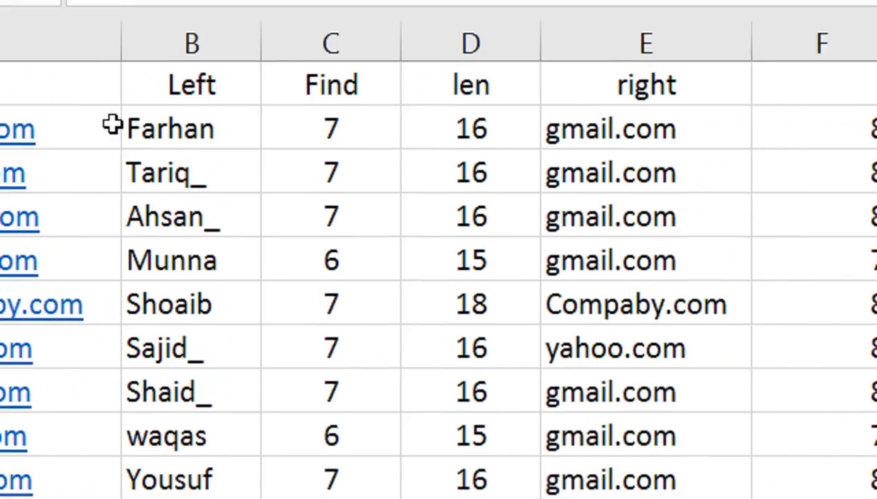
left_click(112, 125)
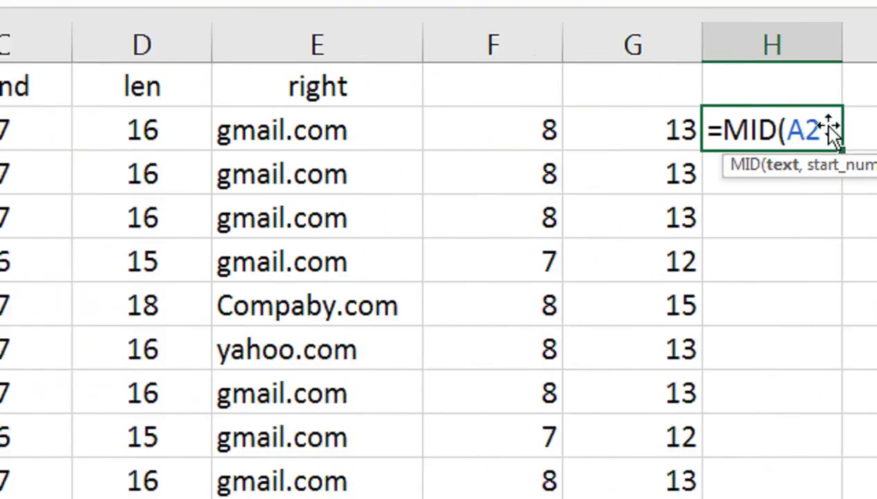
type(",")
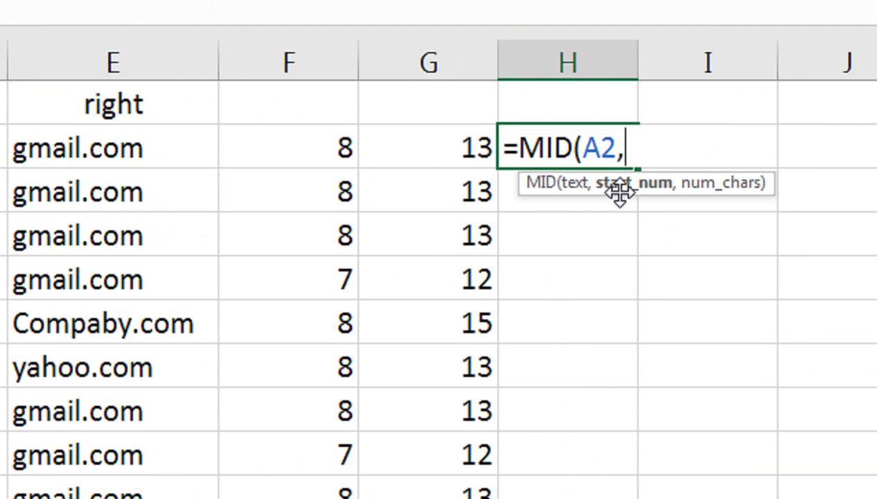
left_click(342, 147)
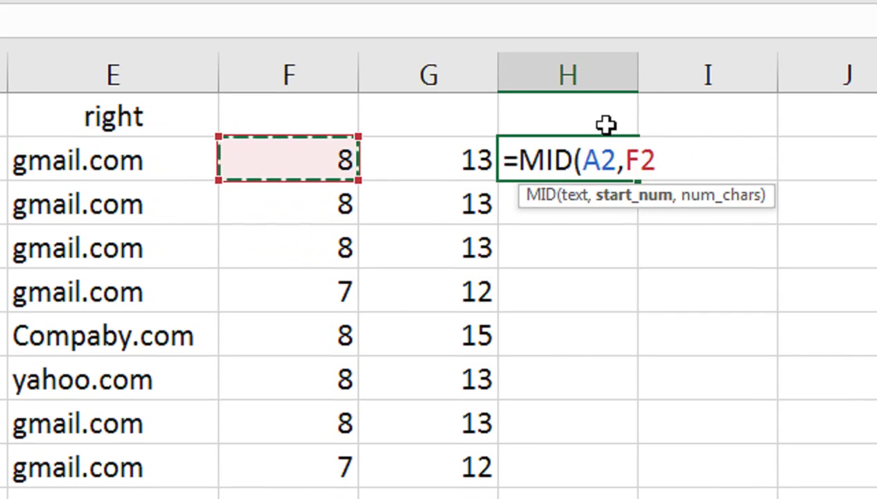
type(",")
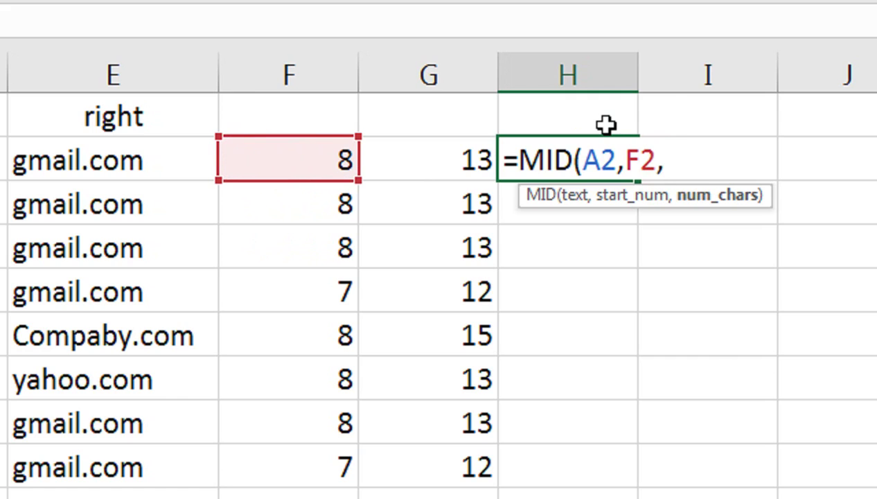
left_click(441, 154)
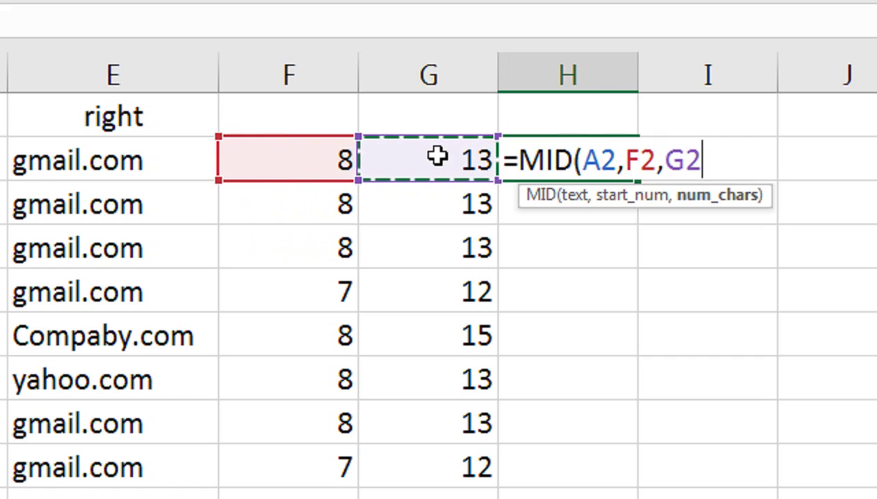
type("-")
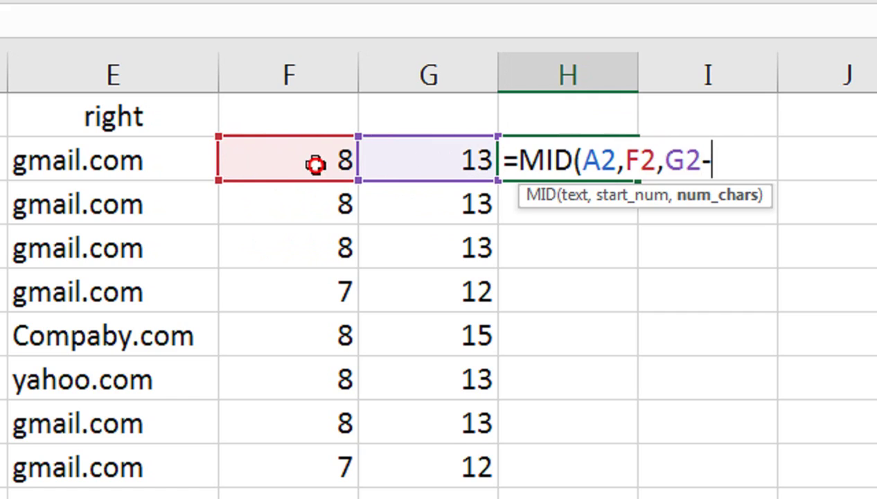
left_click(315, 163)
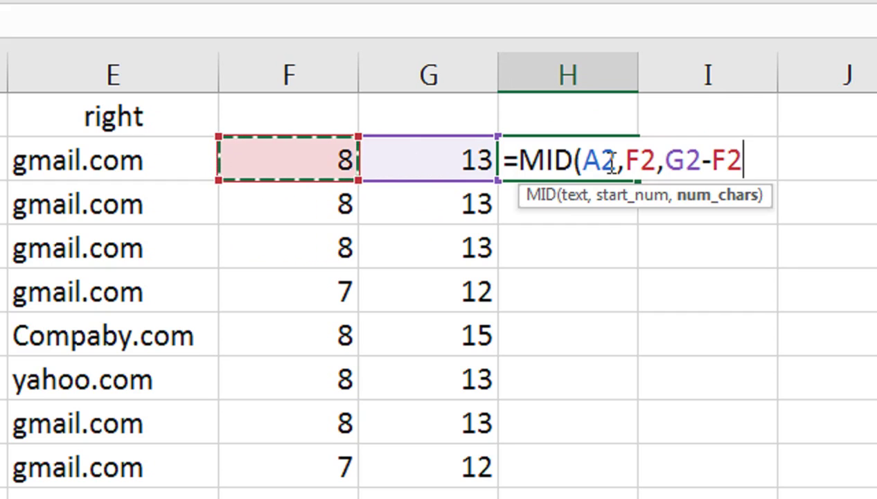
type(")")
key("Return")
Step: Fill the MID formula from H2 down to H10 to list gmail, yahoo, Compaby
left_click(608, 161)
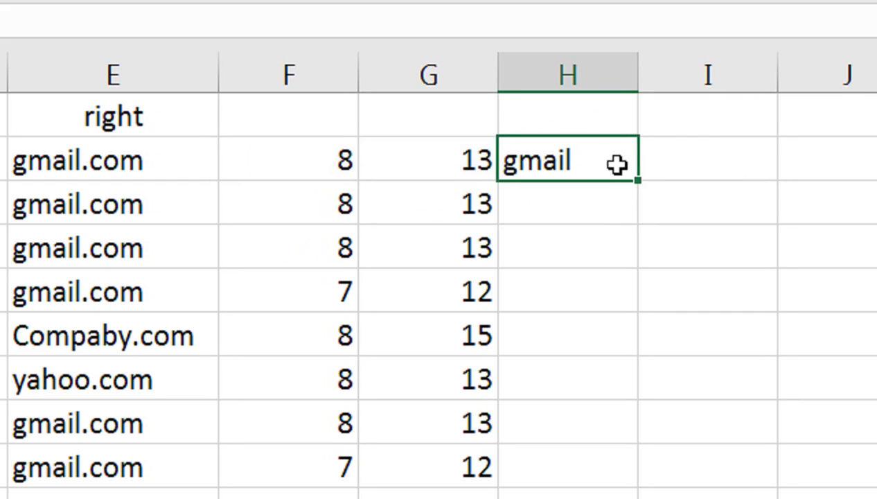
left_click(625, 177)
left_click(607, 166)
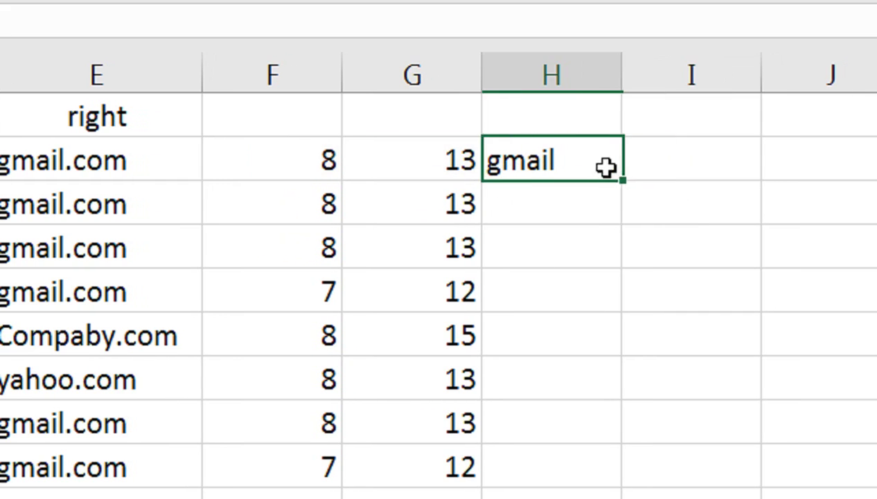
left_click_drag(623, 180, 591, 380)
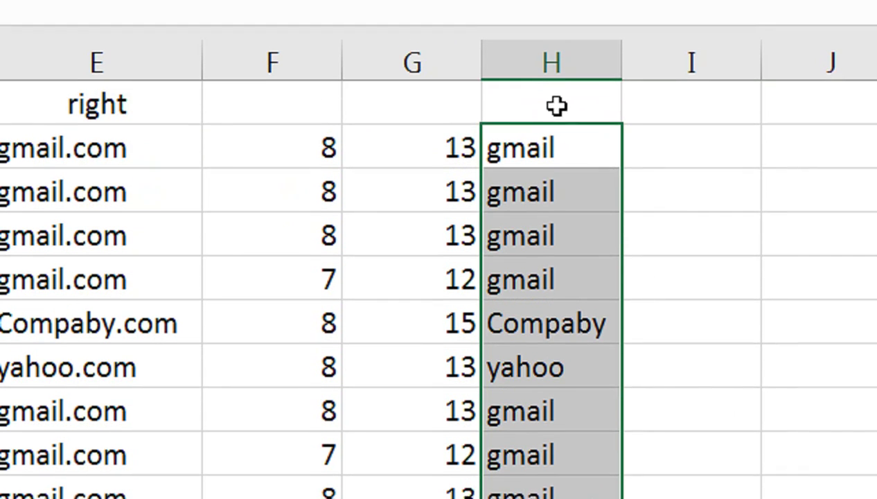
left_click(526, 149)
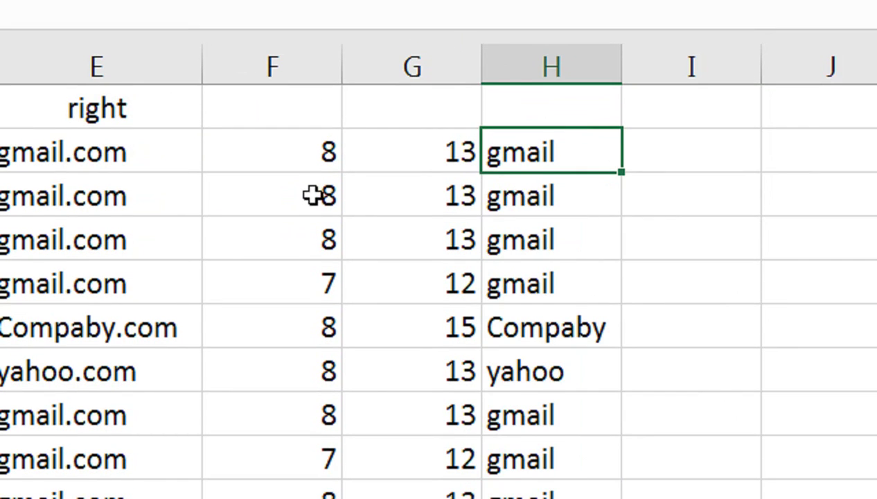